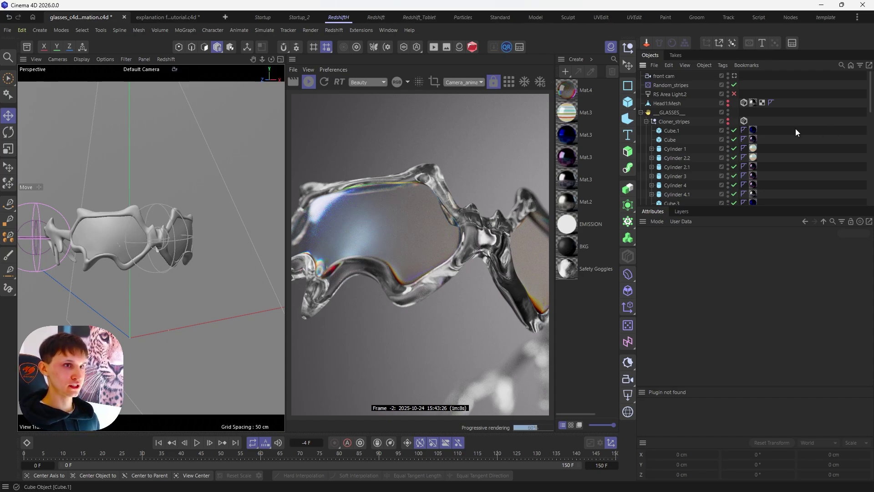
# Step: Make the Cloner_stripes group visible in both the viewport and the render
pyautogui.click(728, 124)
pyautogui.click(728, 120)
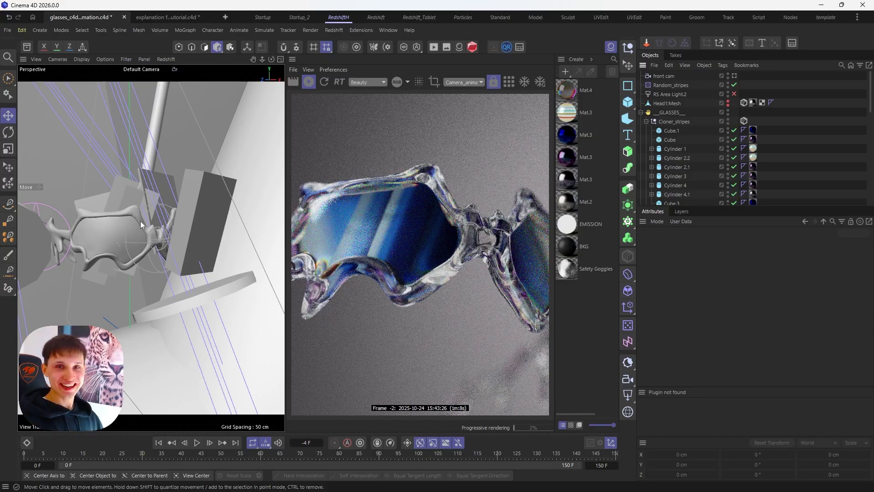
pyautogui.scroll(3, 141, 220)
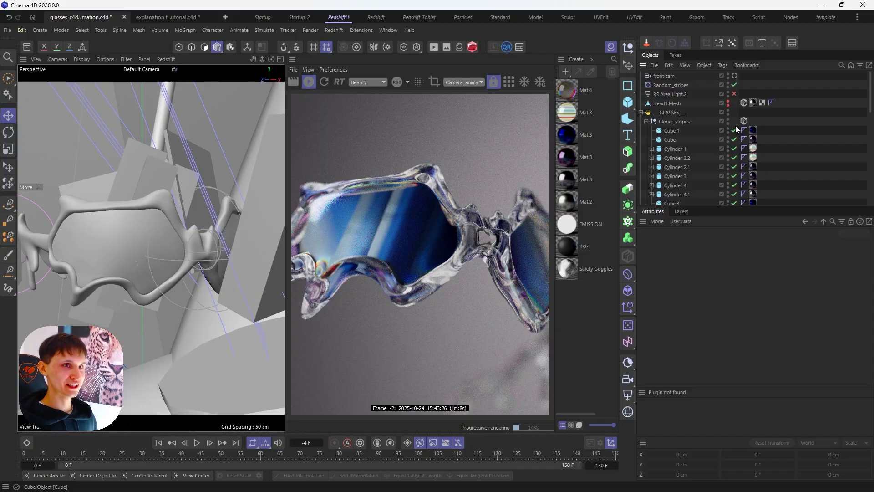
# Step: Disable all the stripe objects inside Cloner_stripes and re-enable only Cube.6
pyautogui.moveTo(735, 131); pyautogui.dragTo(734, 203)
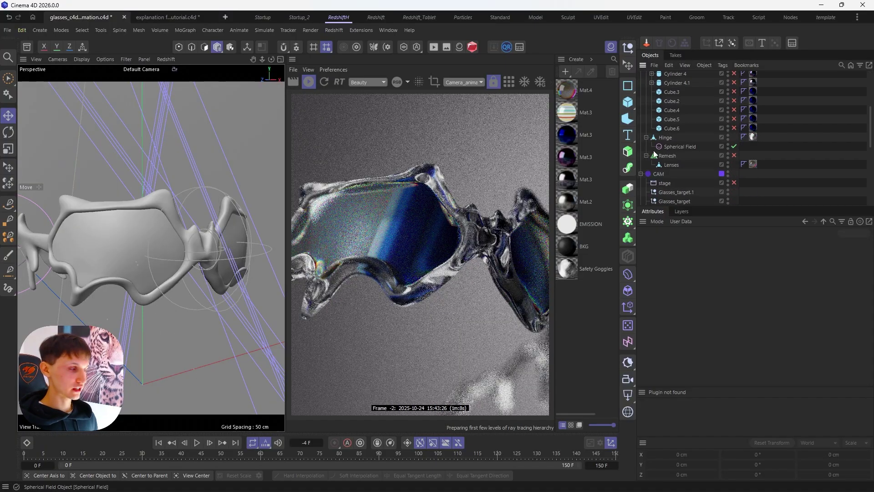
pyautogui.click(665, 127)
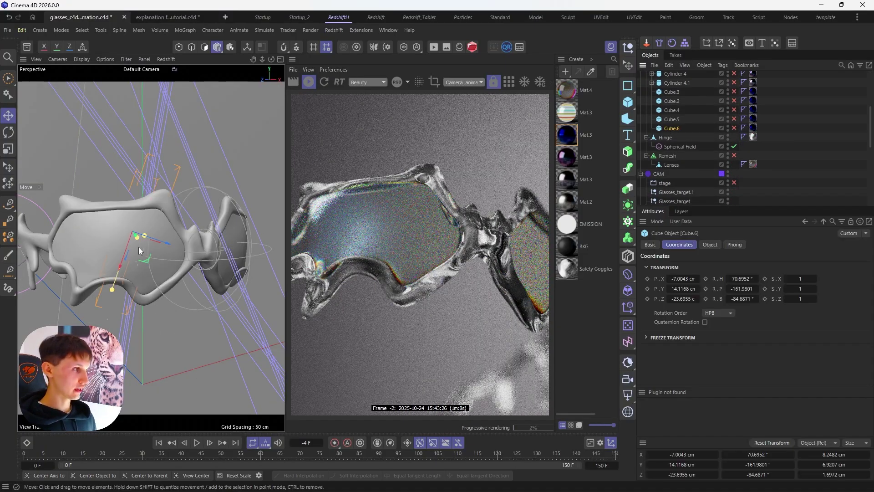
pyautogui.scroll(2, 131, 230)
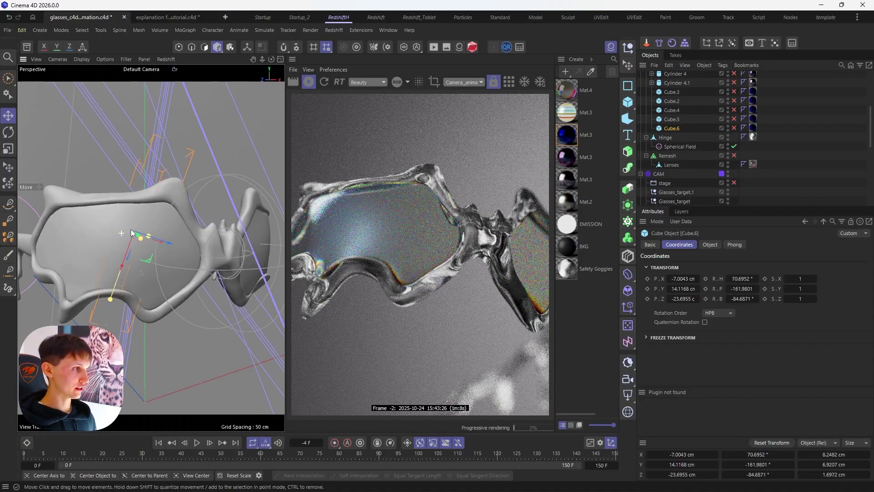
pyautogui.click(734, 128)
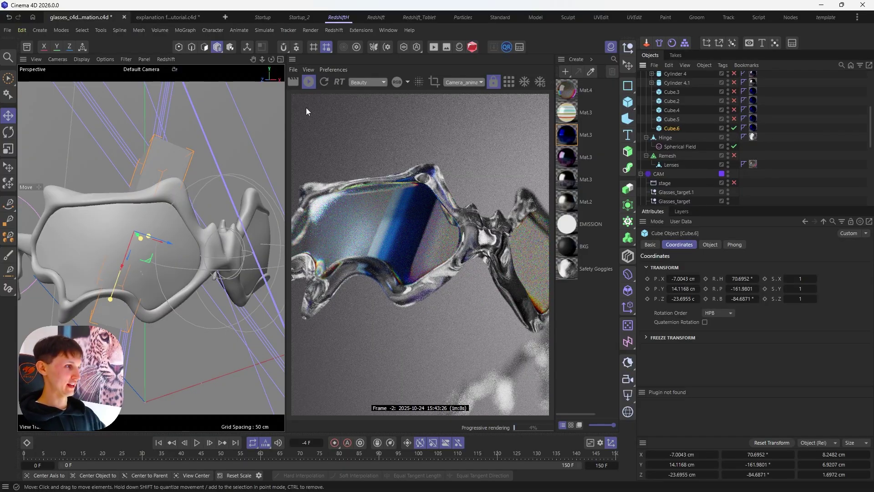
# Step: Open the node graph of Cube.6's blue material Mat.3 and bring up the Ramp node's gradient settings
pyautogui.doubleClick(567, 135)
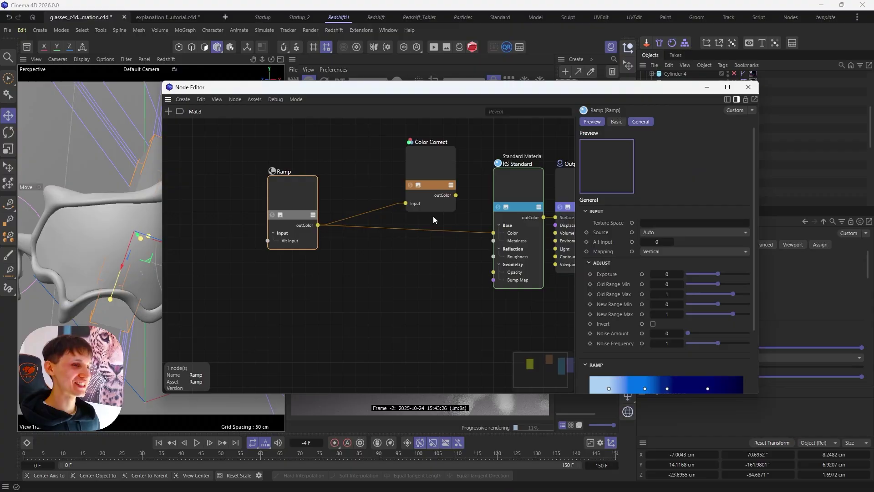
pyautogui.moveTo(492, 86); pyautogui.dragTo(458, 127)
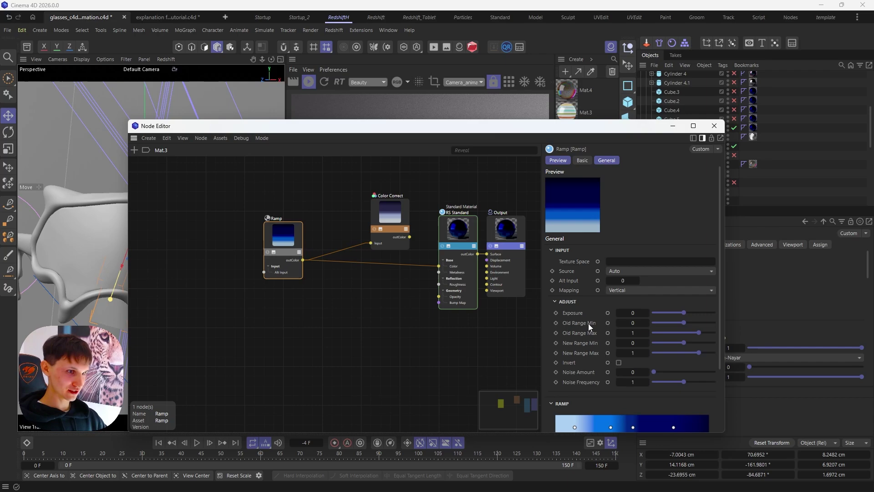
pyautogui.scroll(-3, 589, 326)
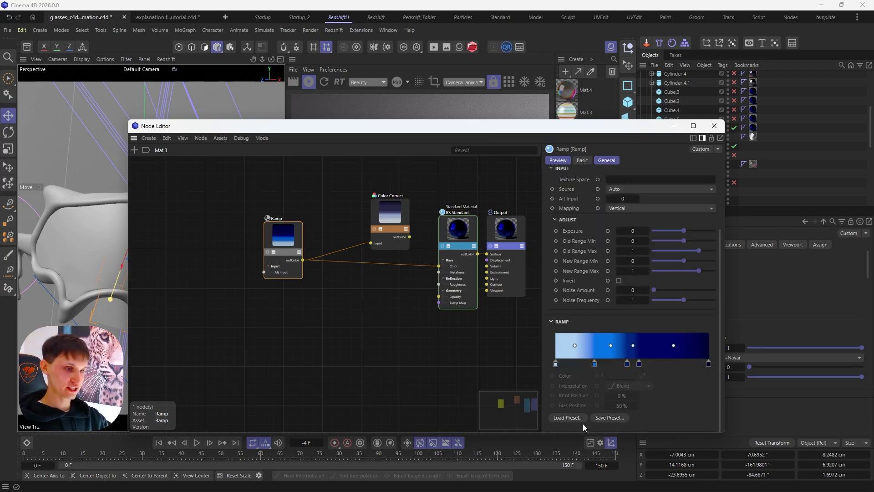
# Step: Load the Sky 3 gradient preset into the Ramp node and delete the black knot at its 100% end
pyautogui.click(568, 417)
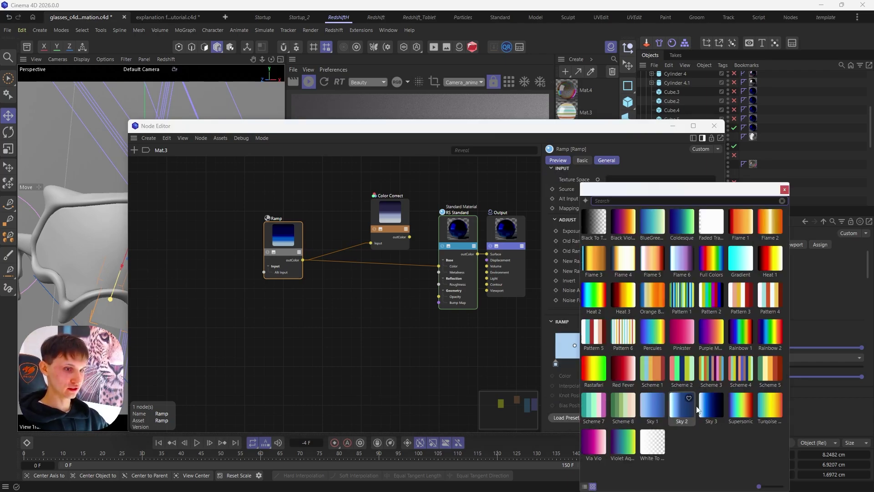
pyautogui.click(720, 413)
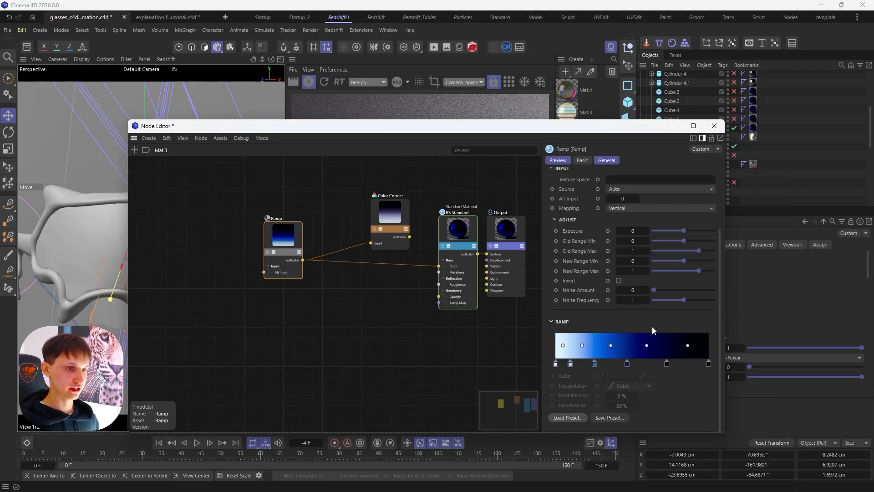
pyautogui.click(709, 364)
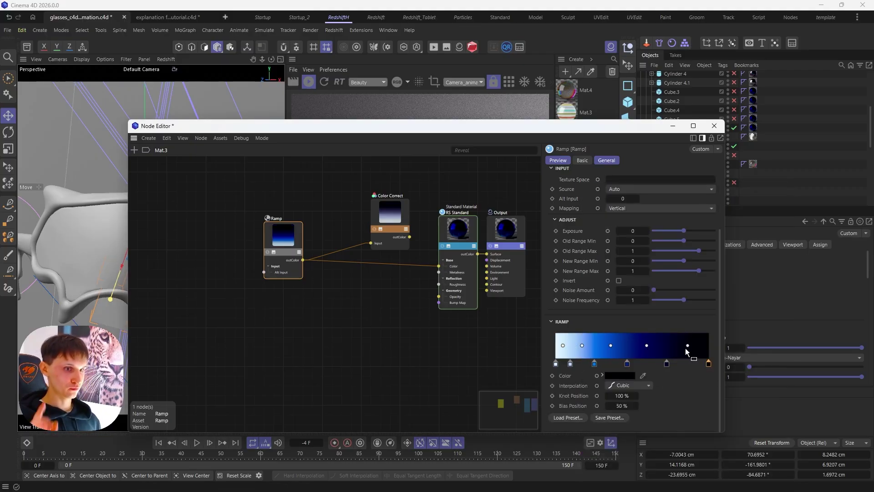
pyautogui.press('Delete')
# Step: Distribute the ramp's remaining knots evenly along the gradient
pyautogui.rightClick(669, 347)
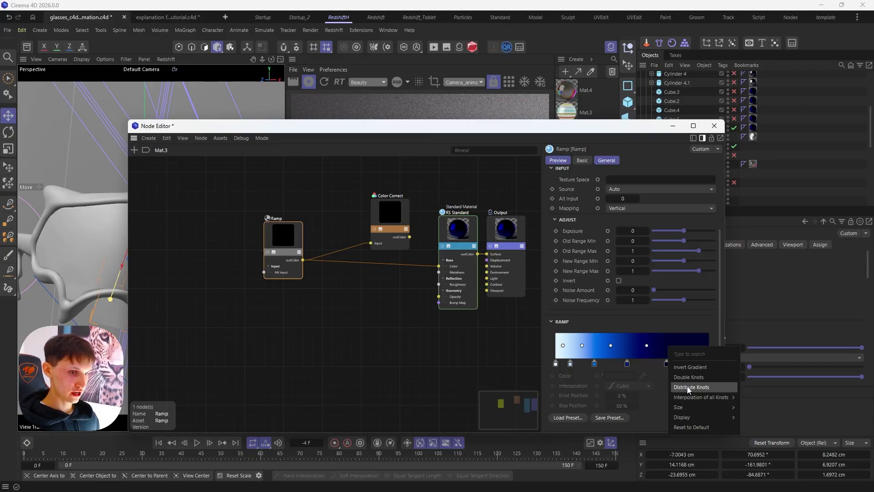
pyautogui.click(696, 388)
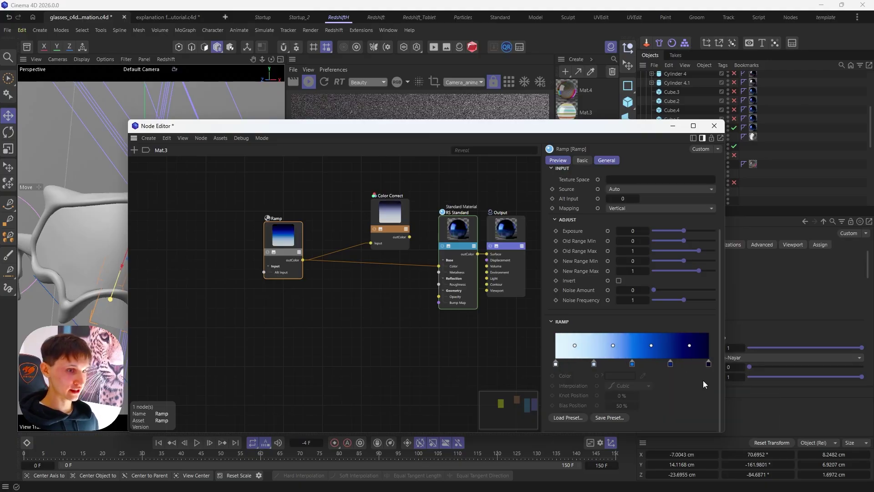
pyautogui.rightClick(663, 346)
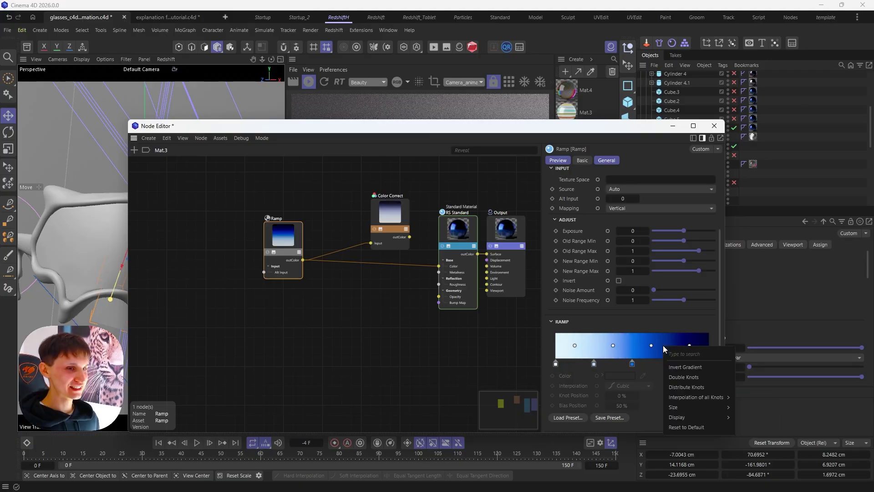
pyautogui.click(692, 360)
# Step: Undo the knot changes and the loaded gradient preset to restore the original ramp
pyautogui.moveTo(396, 130); pyautogui.dragTo(418, 85)
pyautogui.hotkey('ctrl', 'z')
pyautogui.hotkey('ctrl', 'z')
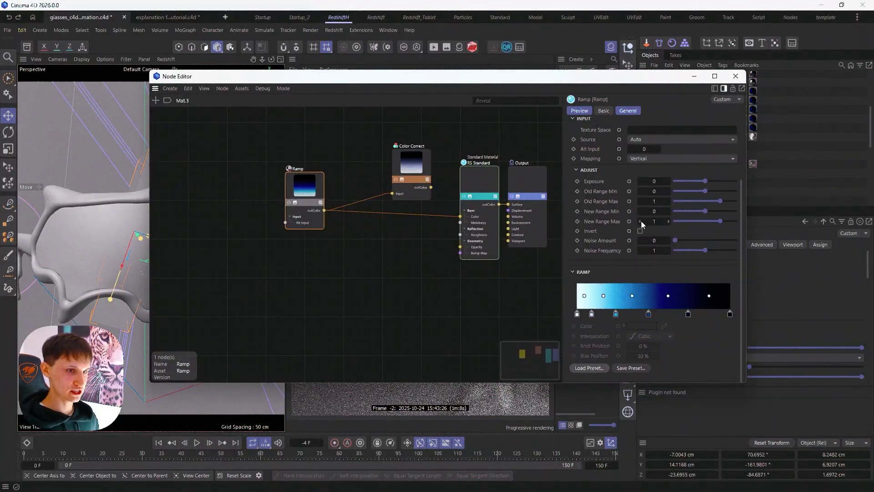
pyautogui.hotkey('ctrl', 'z')
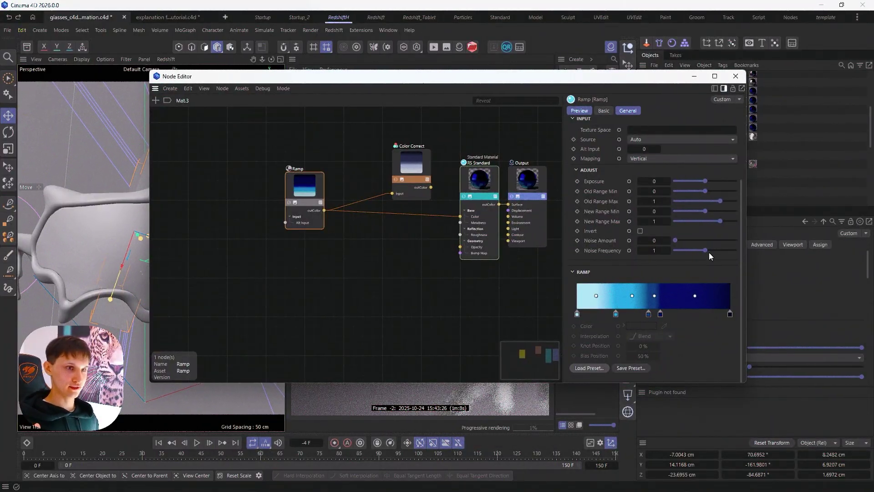
# Step: Set the interpolation of all the ramp's knots to Blend and close the Node Editor
pyautogui.rightClick(661, 285)
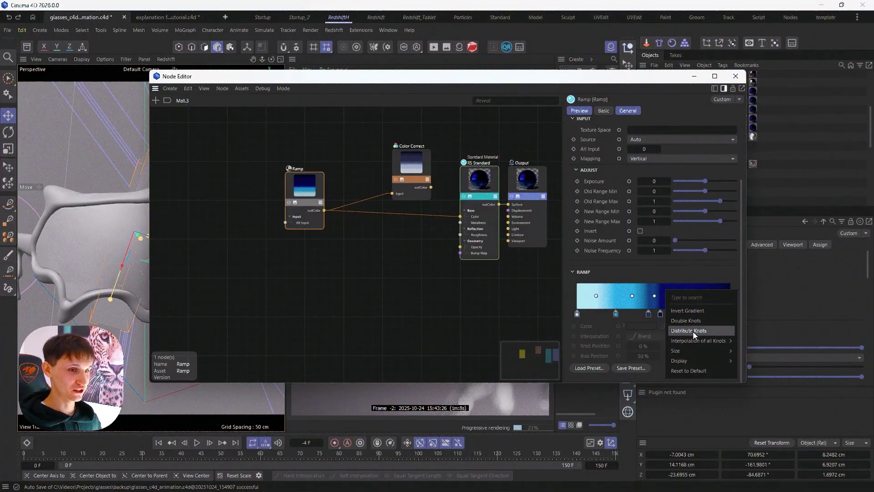
pyautogui.moveTo(698, 347)
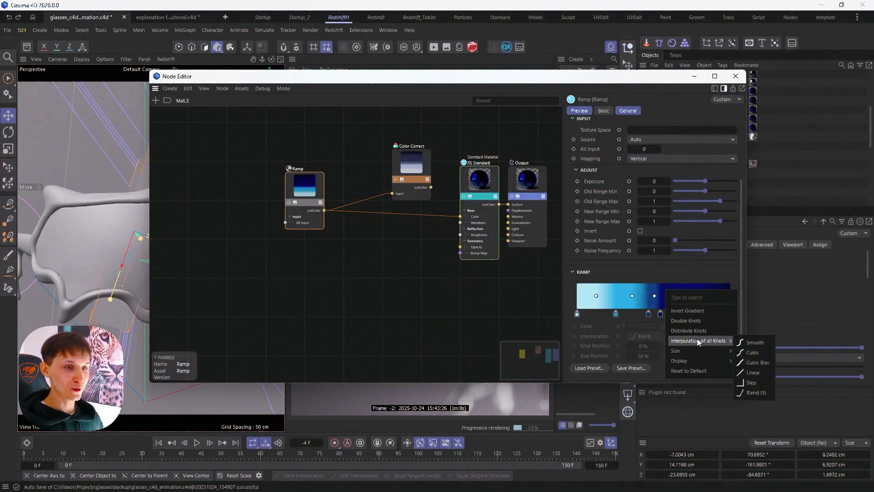
pyautogui.click(748, 394)
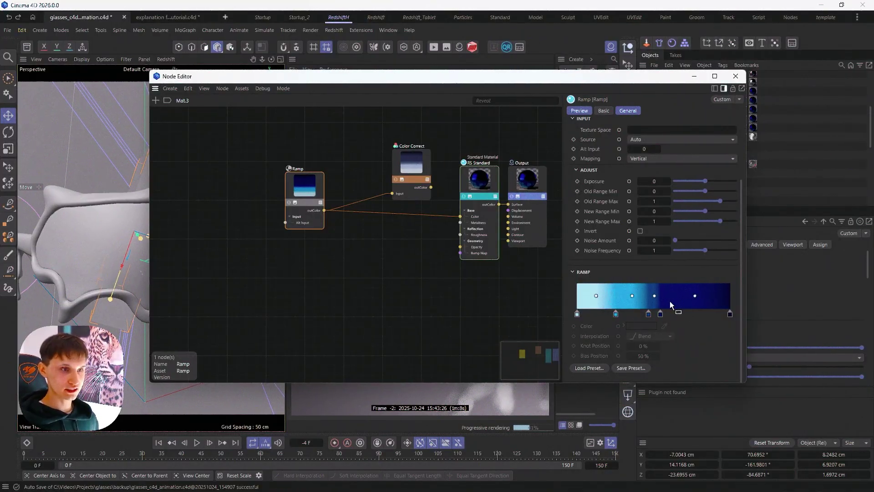
pyautogui.rightClick(667, 310)
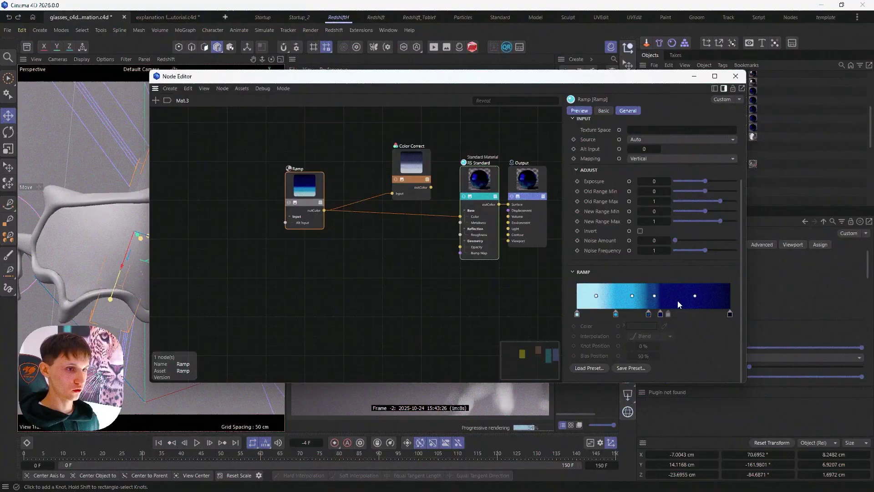
pyautogui.rightClick(685, 302)
pyautogui.moveTo(726, 366)
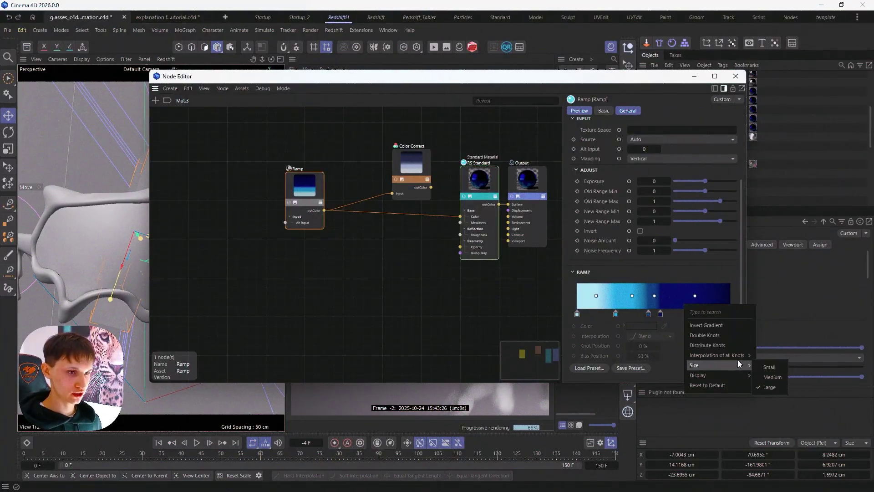
pyautogui.click(769, 357)
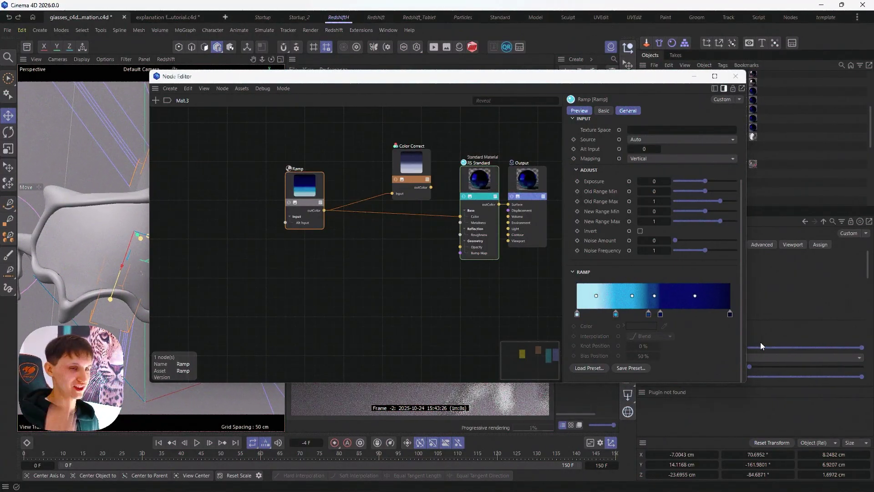
pyautogui.click(761, 343)
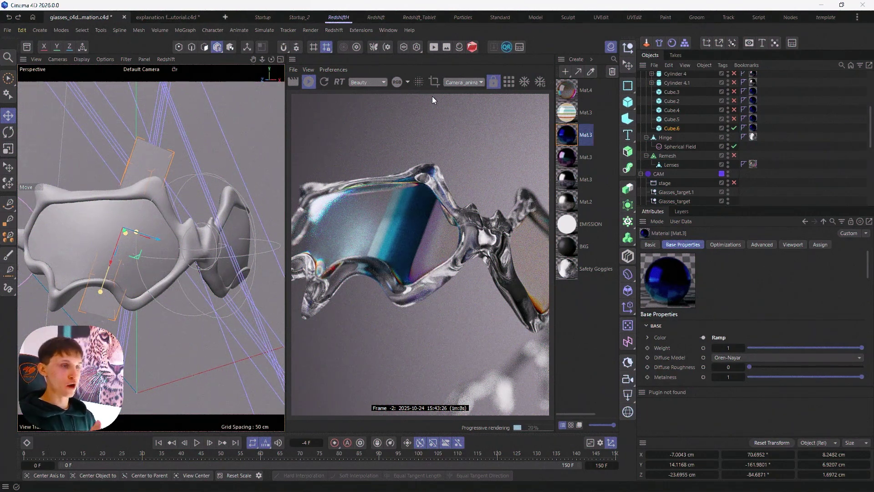
# Step: Select the Cloner_stripes null and open the visibility settings of its Redshift Object tag
pyautogui.scroll(4, 722, 109)
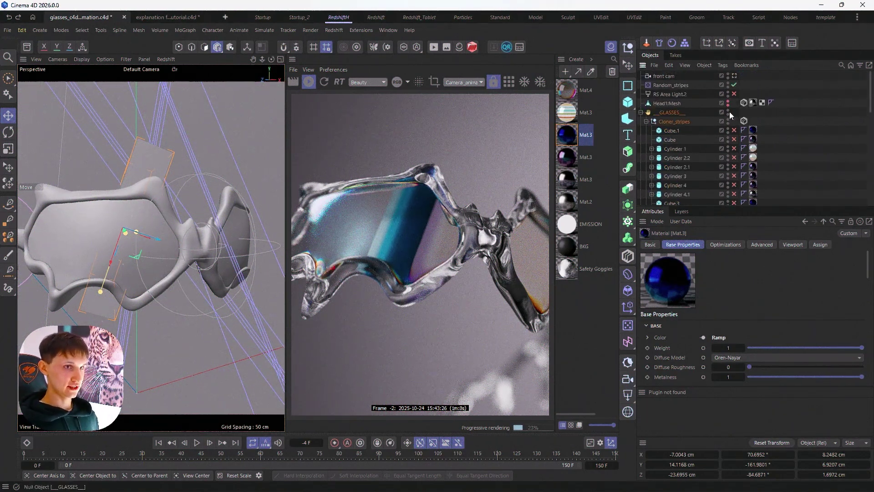
pyautogui.click(651, 122)
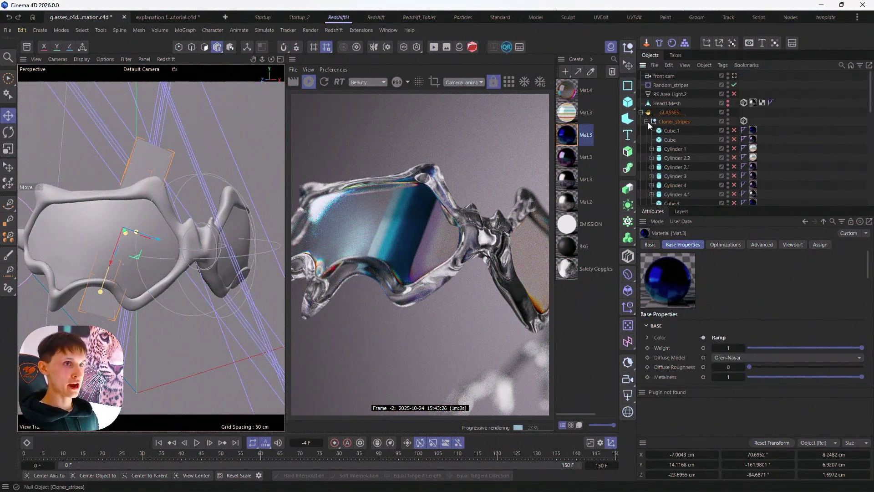
pyautogui.rightClick(675, 119)
pyautogui.moveTo(697, 137)
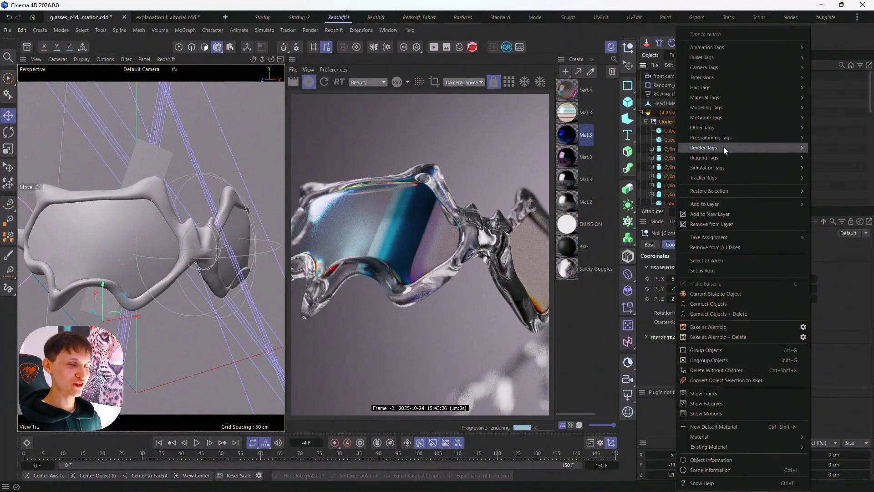
pyautogui.moveTo(701, 118)
pyautogui.click(660, 125)
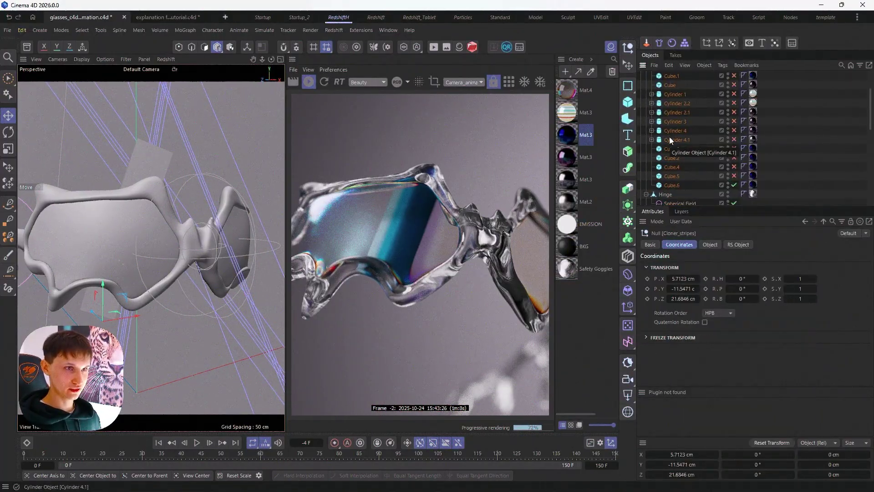
pyautogui.scroll(3, 676, 152)
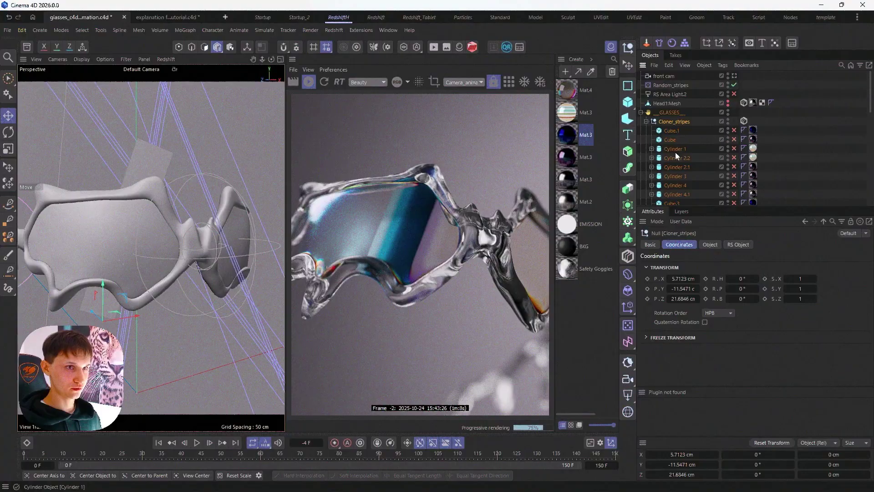
pyautogui.click(744, 121)
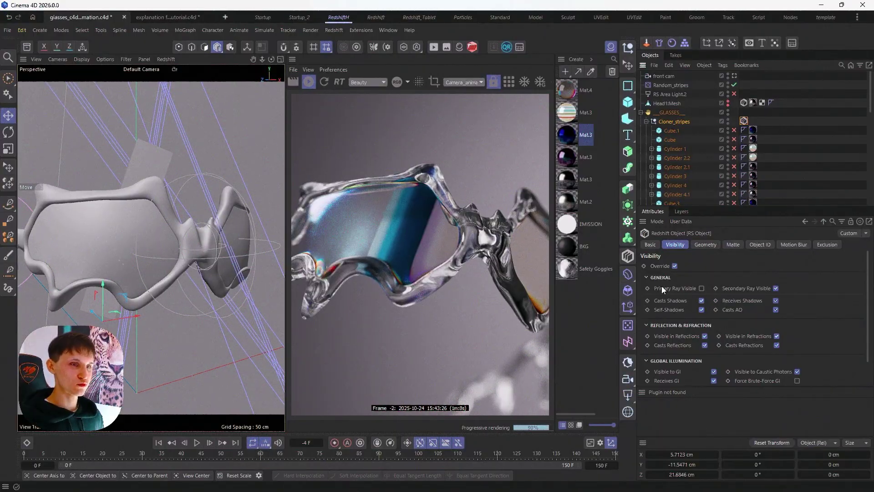
# Step: Compare the render with Primary Ray Visible enabled and Visible in Refractions disabled for the stripes, and restore both settings
pyautogui.click(702, 288)
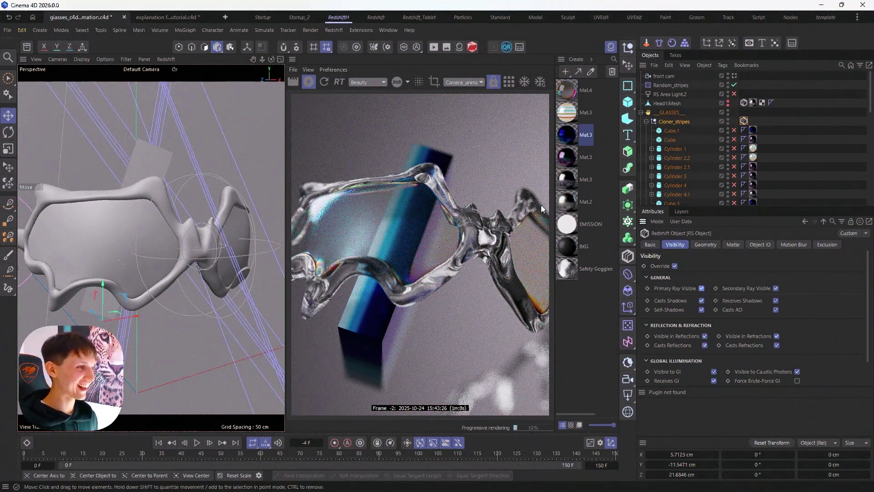
pyautogui.click(702, 289)
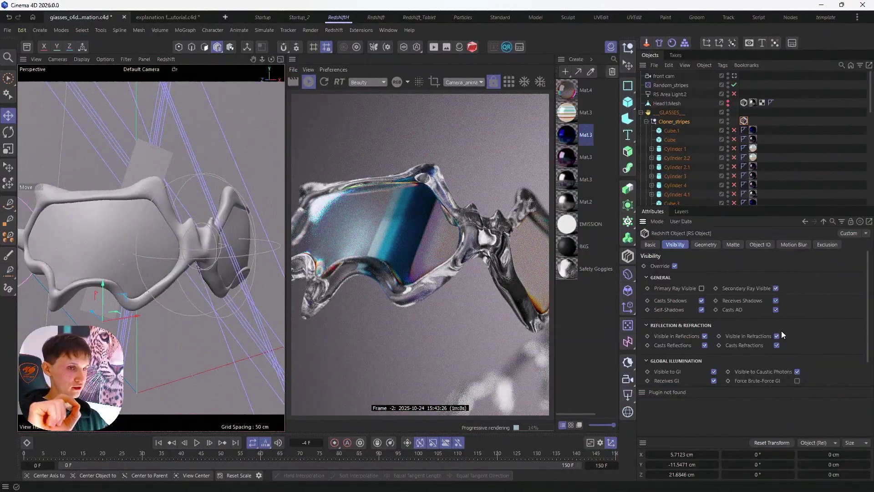
pyautogui.click(702, 289)
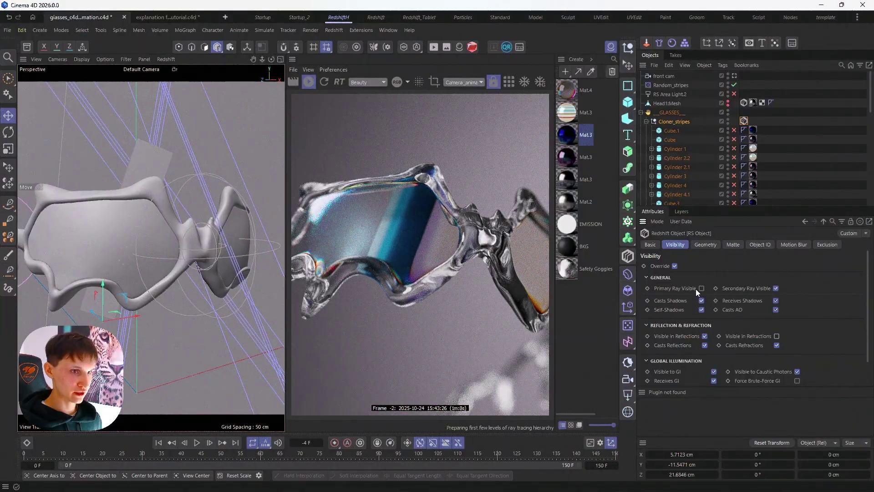
pyautogui.click(777, 336)
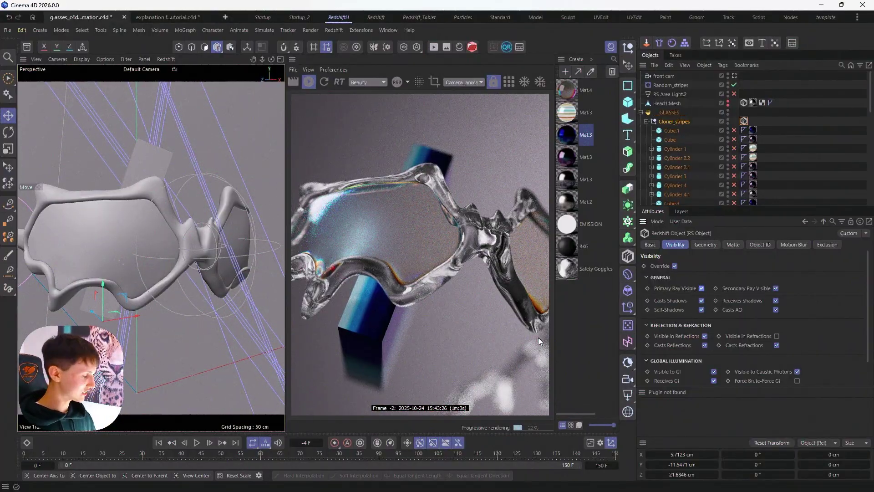
pyautogui.click(701, 288)
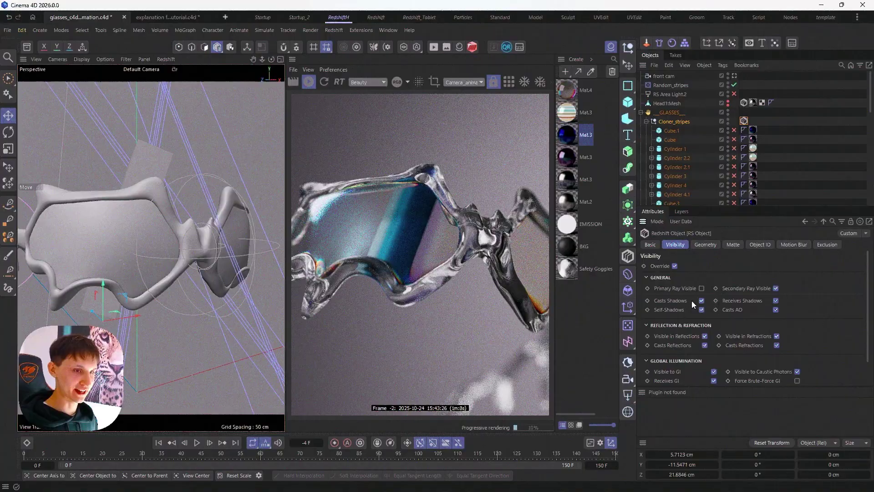
# Step: Compare the render with Visible in Reflections toggled for the stripes, and re-enable Cube.1, Cube and Cylinder 1 in Cloner_stripes
pyautogui.click(705, 336)
pyautogui.click(705, 336)
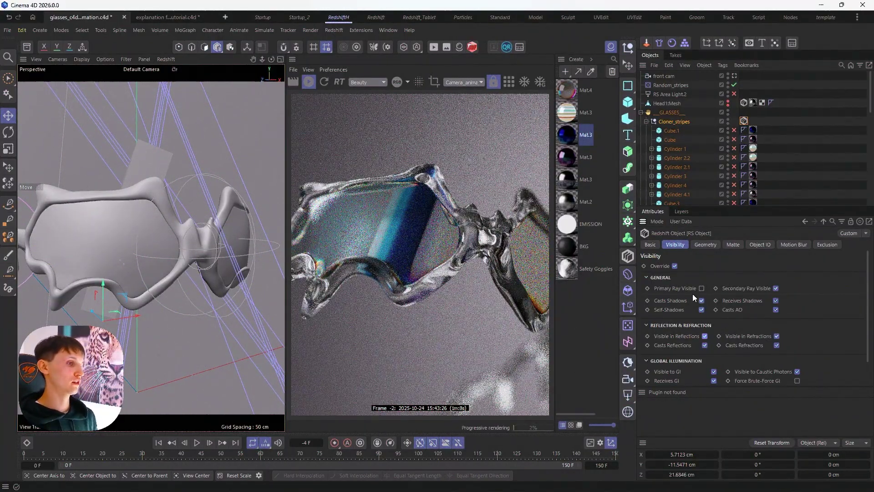
pyautogui.click(705, 336)
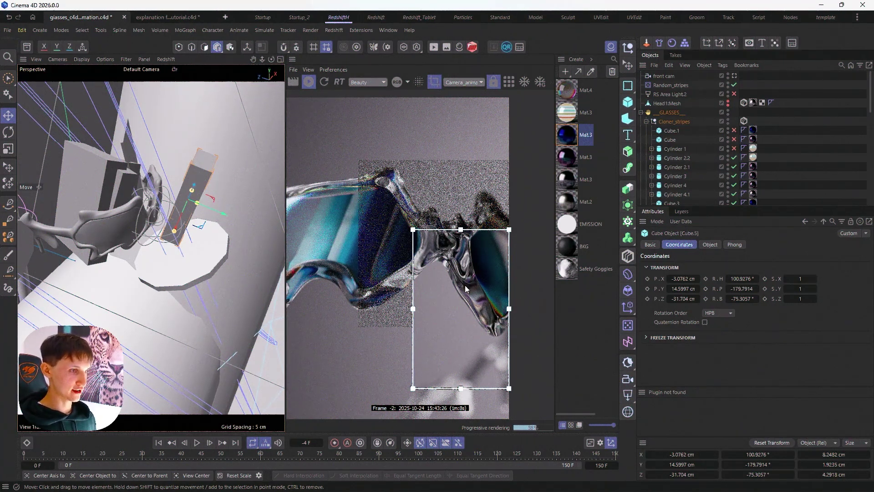
pyautogui.moveTo(734, 130); pyautogui.dragTo(737, 148)
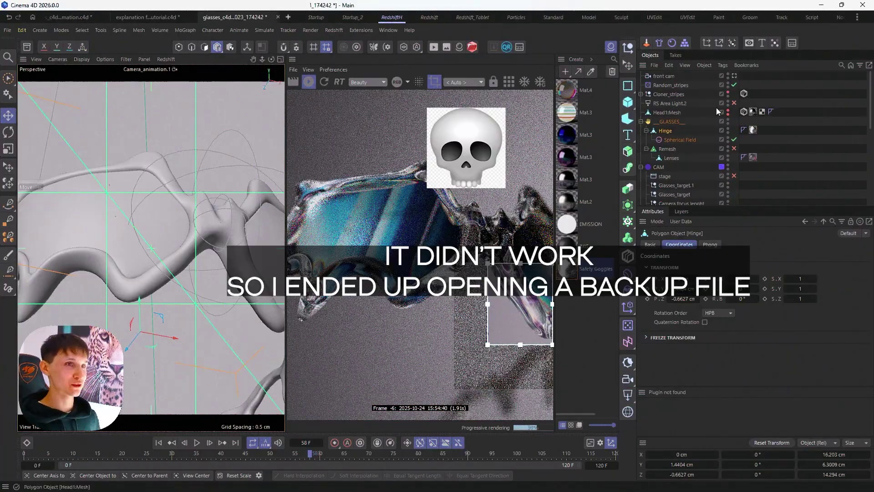
# Step: View the backup scene through the Default Camera and disable the Cloner_stripes children from Cube through Cube.5, keeping Cube.1 enabled
pyautogui.click(173, 69)
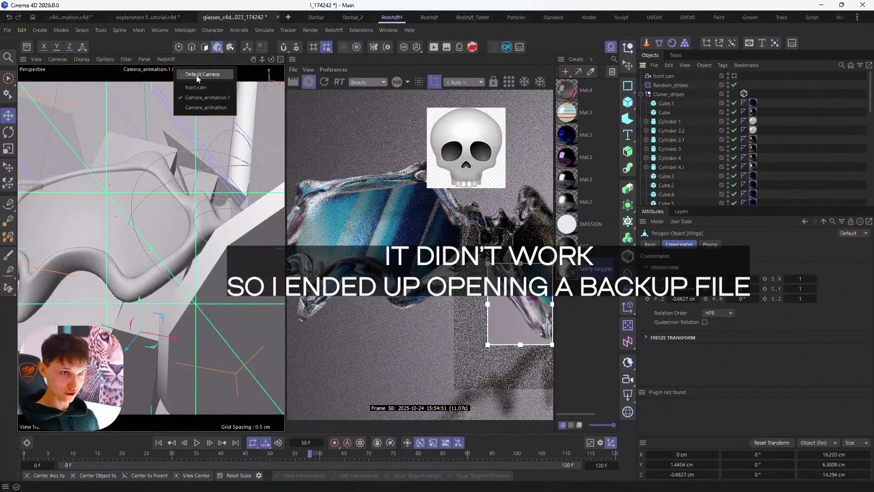
pyautogui.click(201, 75)
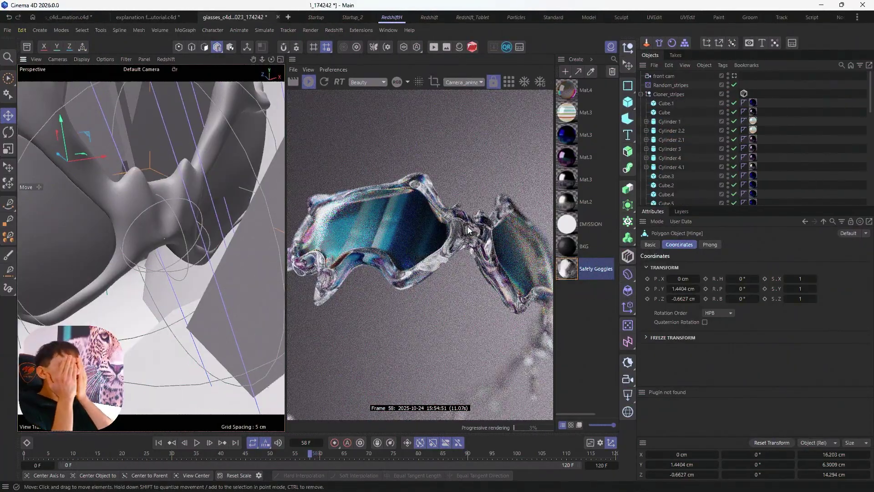
pyautogui.click(232, 218)
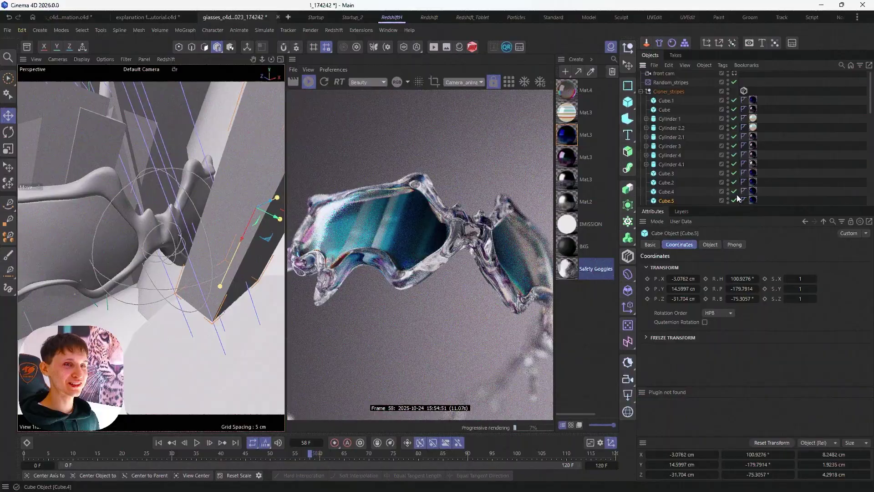
pyautogui.scroll(-3, 738, 198)
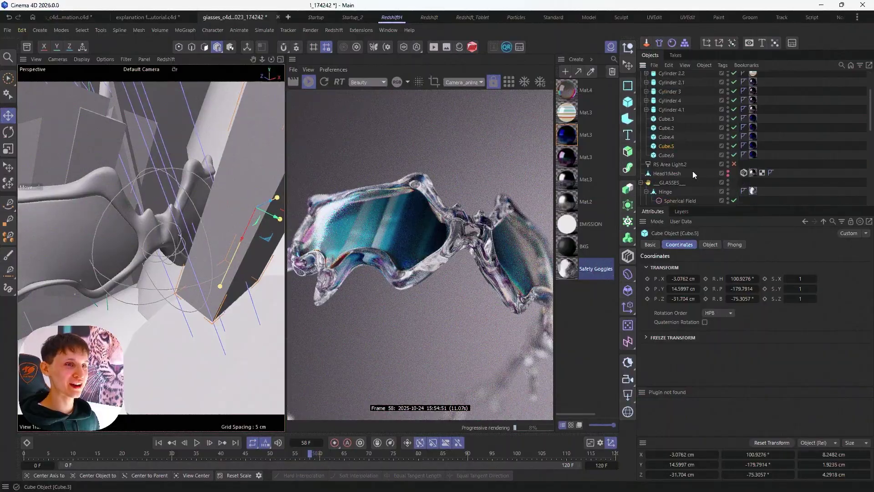
pyautogui.click(734, 146)
pyautogui.scroll(2, 734, 147)
pyautogui.moveTo(734, 109); pyautogui.dragTo(735, 201)
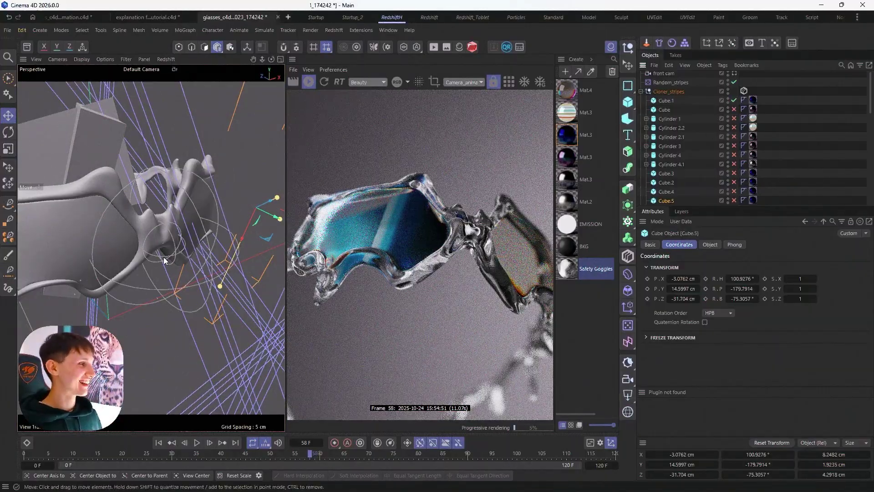
# Step: Set the render view's camera to Auto and examine the glass refractions from a different viewing angle
pyautogui.scroll(-1, 160, 250)
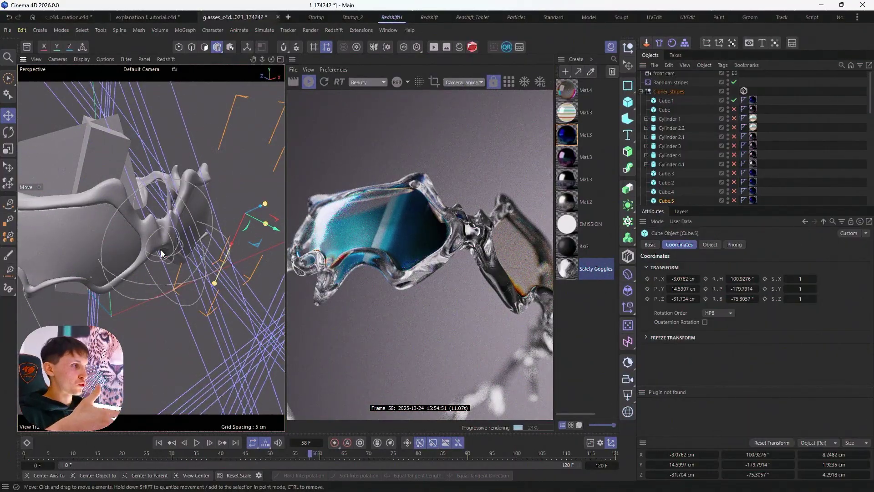
pyautogui.click(463, 82)
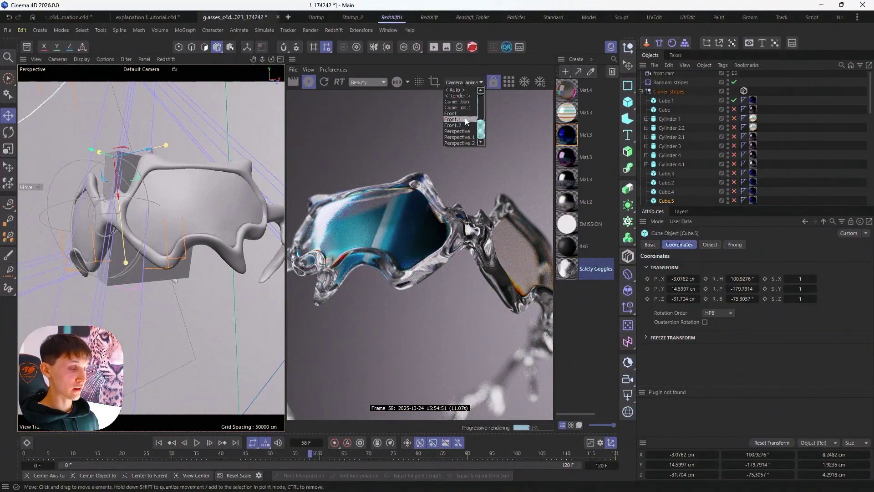
pyautogui.click(457, 89)
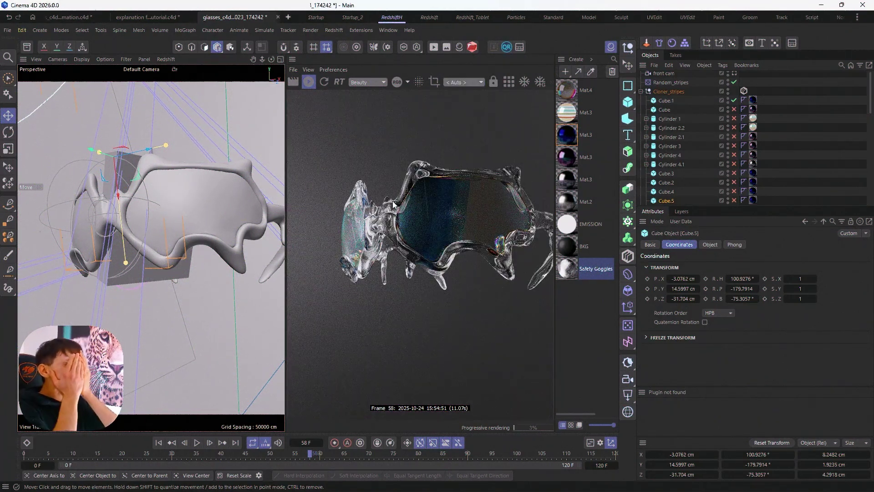
pyautogui.keyDown('alt'); pyautogui.moveTo(147, 191); pyautogui.dragTo(209, 191); pyautogui.keyUp('alt')
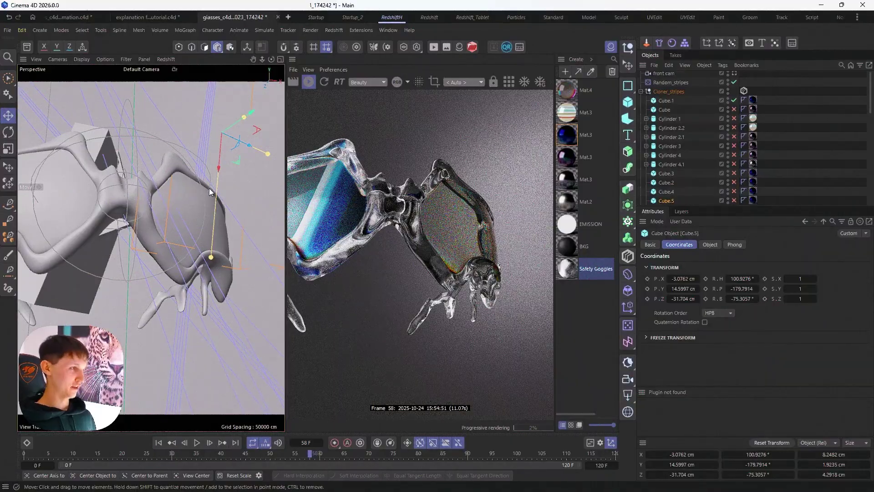
# Step: Nest the Cloner_stripes null under the __GLASSES__ null and test moving the parent, undoing the move
pyautogui.click(642, 91)
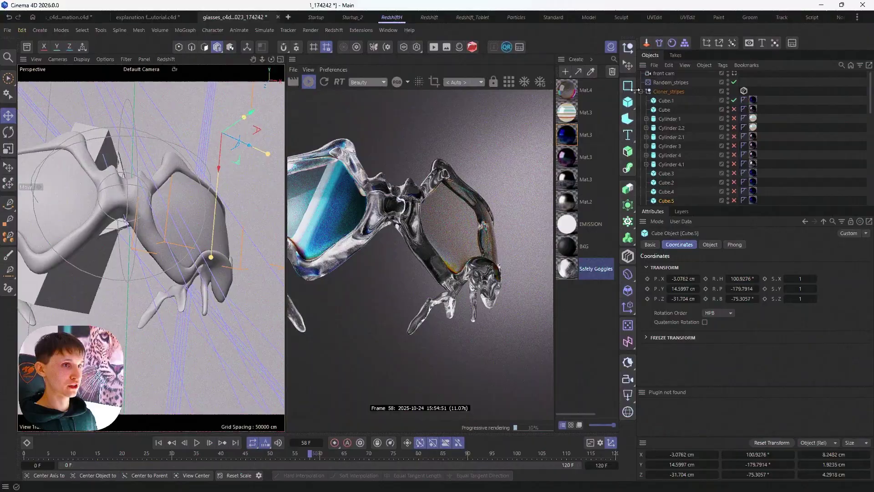
pyautogui.moveTo(668, 92); pyautogui.dragTo(665, 122)
pyautogui.click(672, 110)
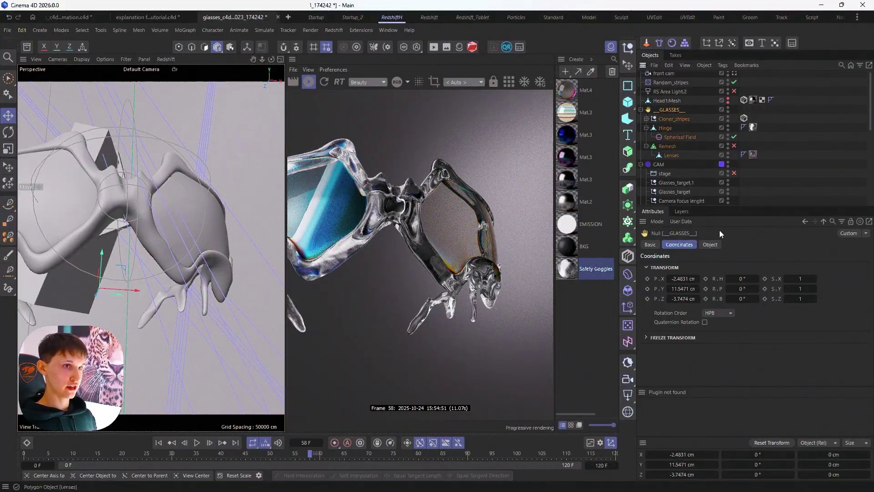
pyautogui.moveTo(682, 288); pyautogui.dragTo(688, 278)
pyautogui.hotkey('ctrl', 'z')
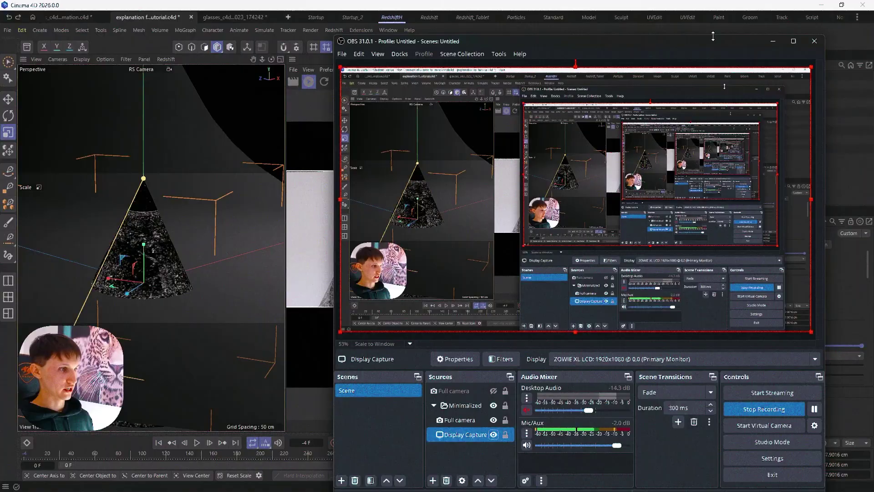
# Step: Minimize the OBS window and reframe the textured cone more closely in the explanation scene
pyautogui.click(773, 41)
pyautogui.click(436, 81)
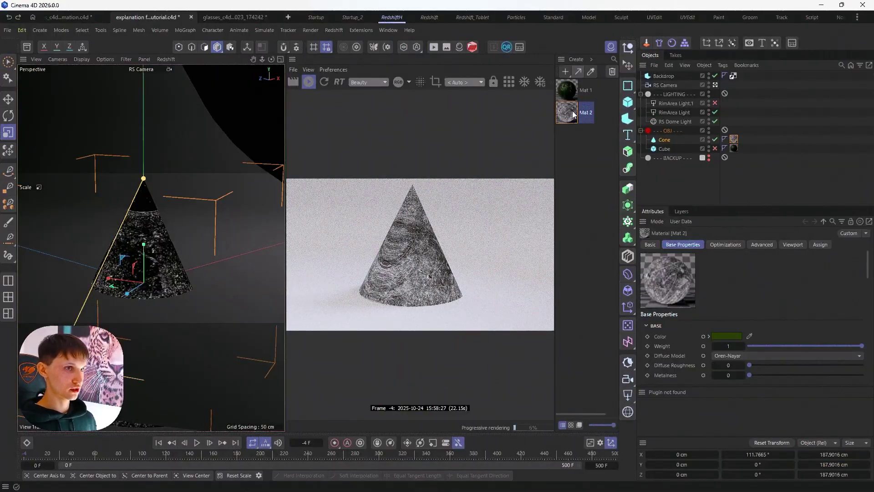
pyautogui.scroll(1, 156, 206)
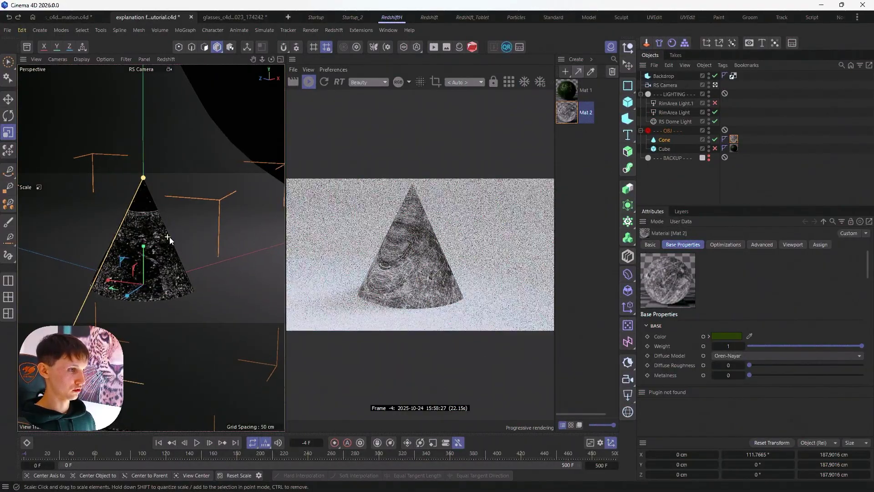
pyautogui.keyDown('alt'); pyautogui.moveTo(140, 240); pyautogui.dragTo(156, 246, button='middle'); pyautogui.keyUp('alt')
pyautogui.keyDown('alt'); pyautogui.moveTo(155, 247); pyautogui.dragTo(176, 277); pyautogui.keyUp('alt')
# Step: Solo the Stencil_Scratches_04.png texture node in Mat 2's node graph and move the editor clear of the render
pyautogui.hotkey('alt', 'Tab')
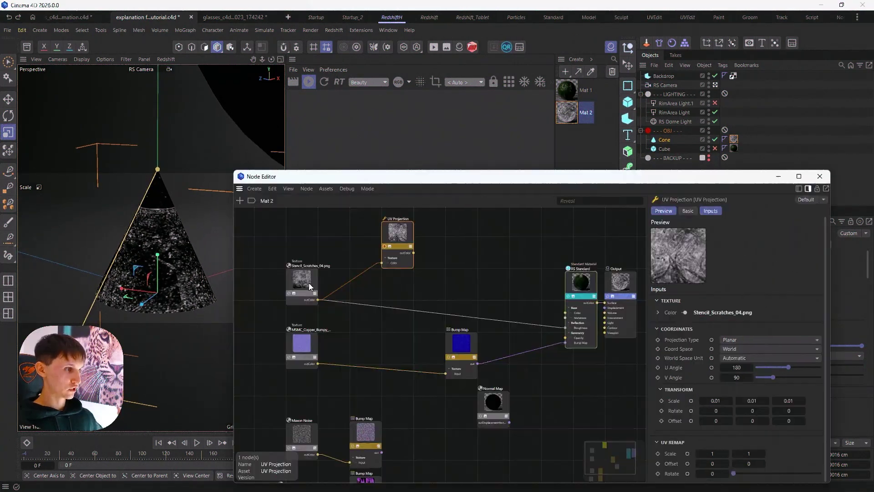
pyautogui.click(298, 278)
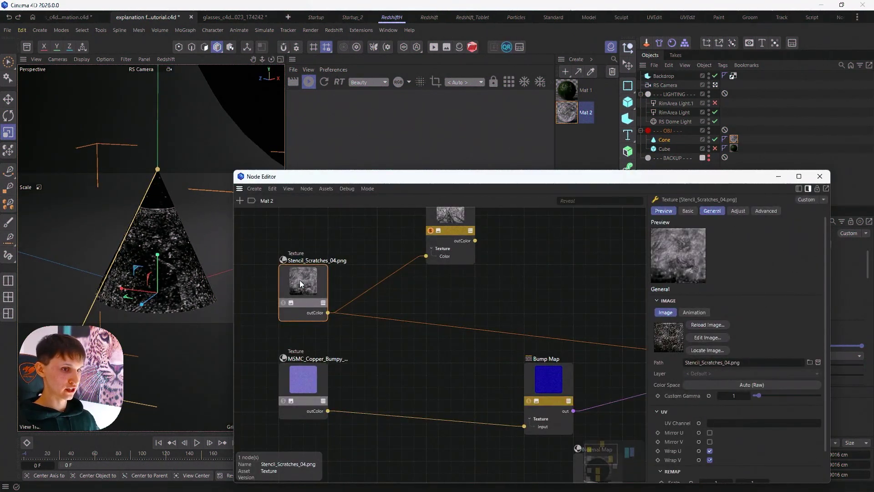
pyautogui.moveTo(390, 177); pyautogui.dragTo(430, 123)
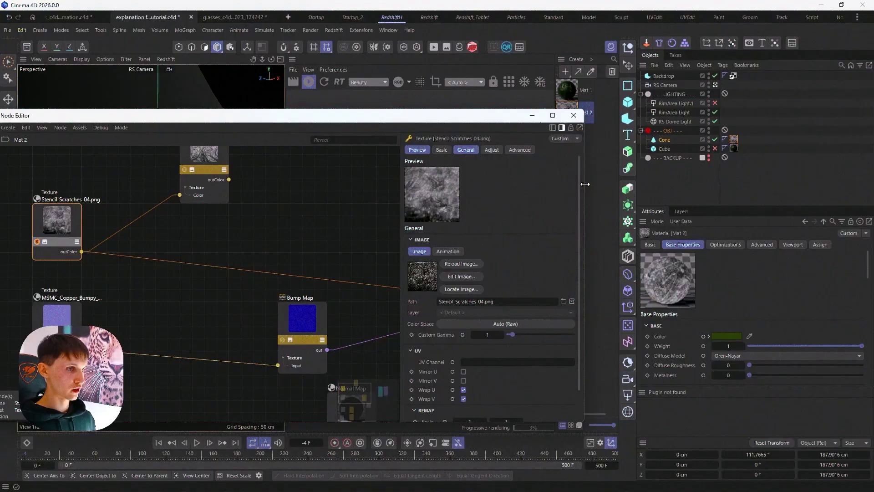
pyautogui.moveTo(585, 128); pyautogui.dragTo(299, 127)
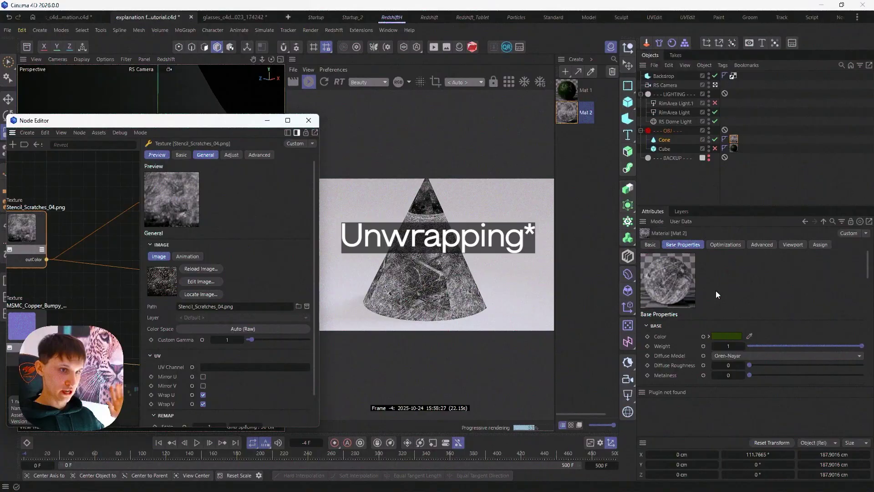
# Step: Set the projection of the cone's Mat 2 material tag to UVW Mapping
pyautogui.click(662, 139)
pyautogui.click(734, 139)
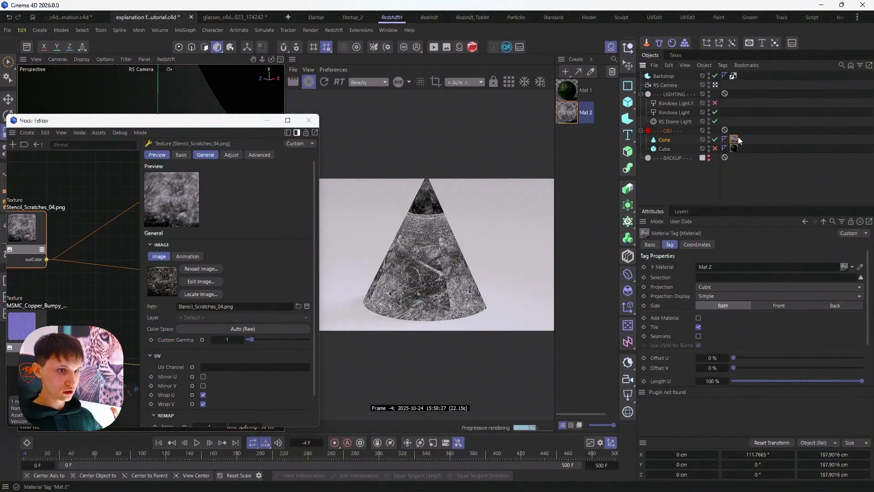
pyautogui.click(747, 287)
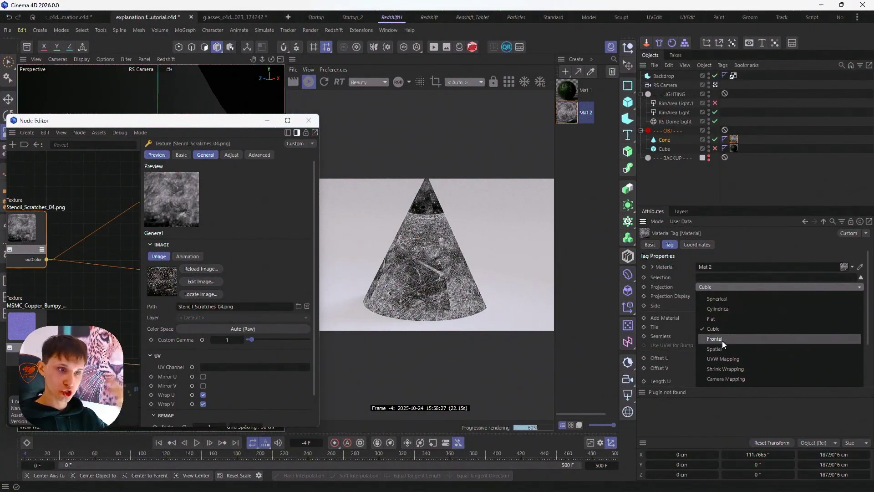
pyautogui.click(723, 359)
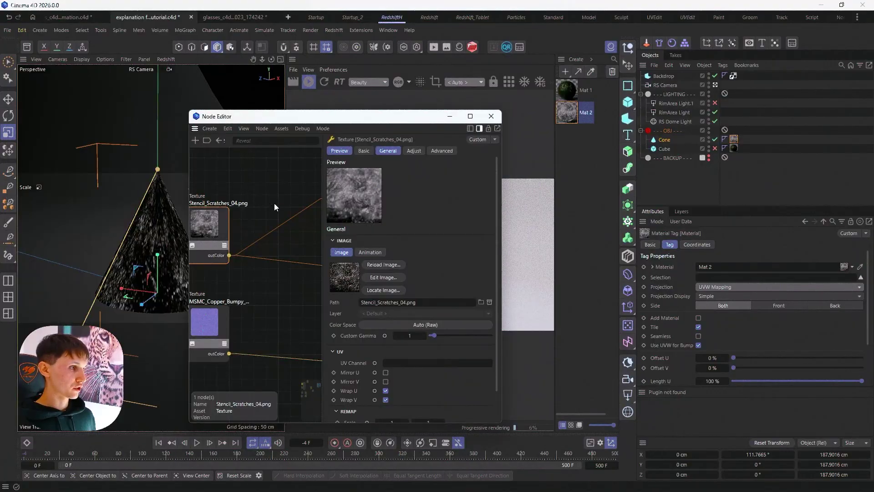
pyautogui.click(288, 182)
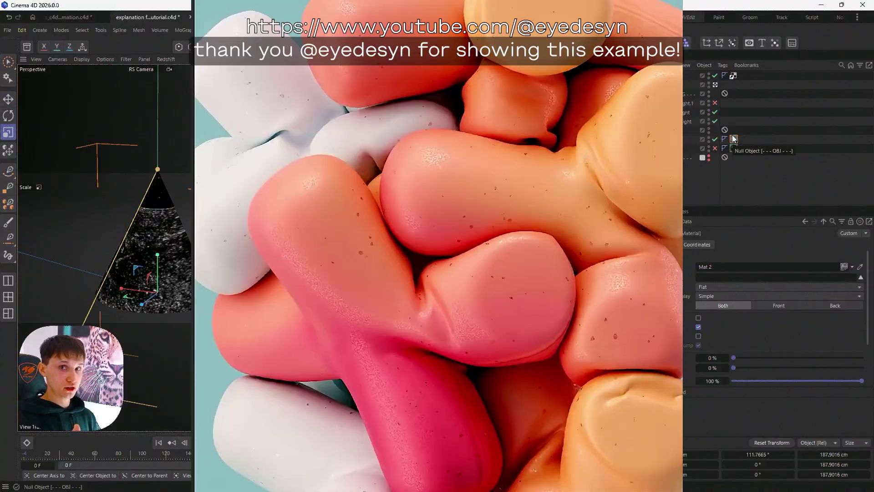
pyautogui.click(719, 287)
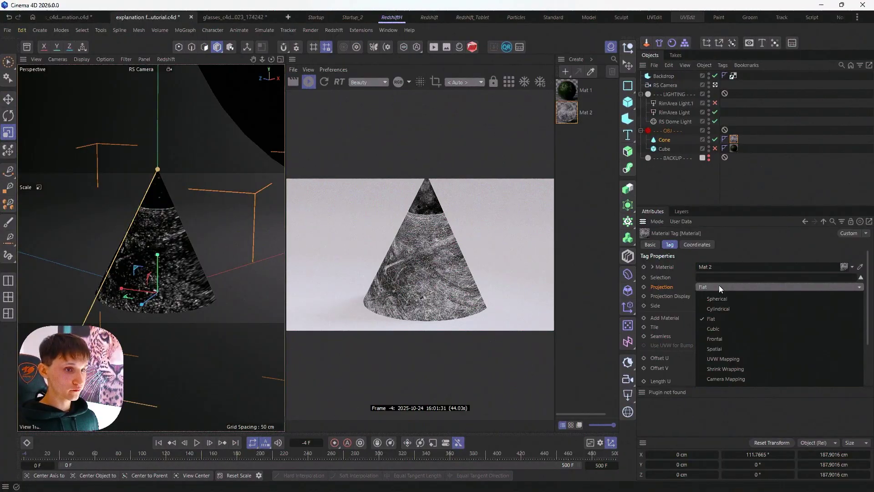
pyautogui.click(732, 359)
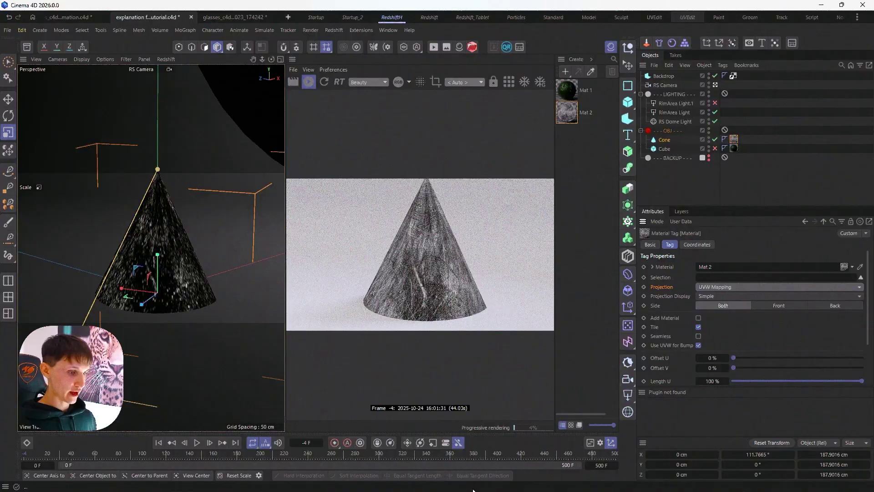
# Step: Bring back Mat 2's Node Editor, widen it and select the UV Projection node
pyautogui.press('super')
pyautogui.moveTo(487, 478)
pyautogui.click(574, 448)
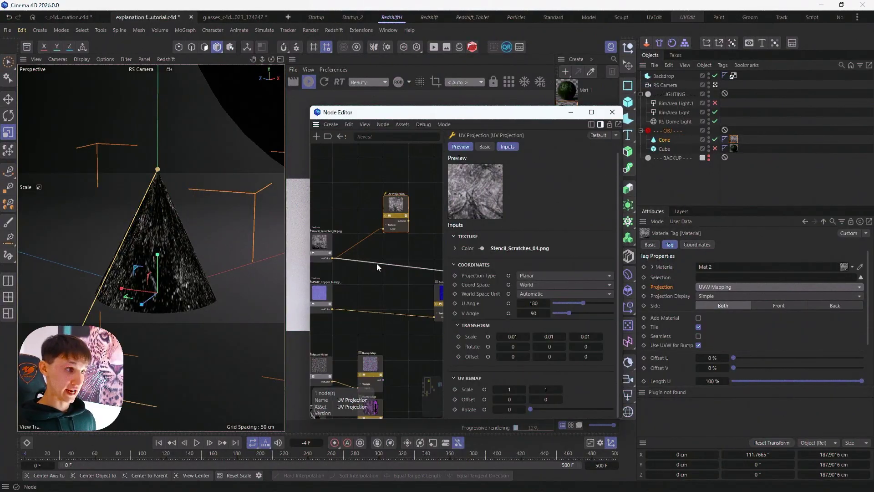
pyautogui.keyDown('alt'); pyautogui.moveTo(377, 263); pyautogui.dragTo(409, 262, button='middle'); pyautogui.keyUp('alt')
pyautogui.click(376, 263)
pyautogui.moveTo(645, 226); pyautogui.dragTo(757, 227)
pyautogui.click(436, 213)
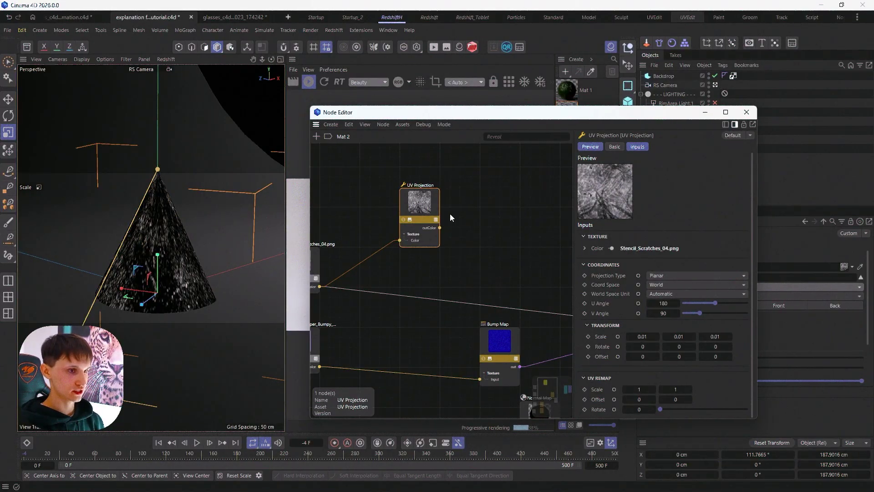
# Step: Move the Node Editor clear of the render view and solo the UV Projection node
pyautogui.click(667, 276)
pyautogui.click(608, 277)
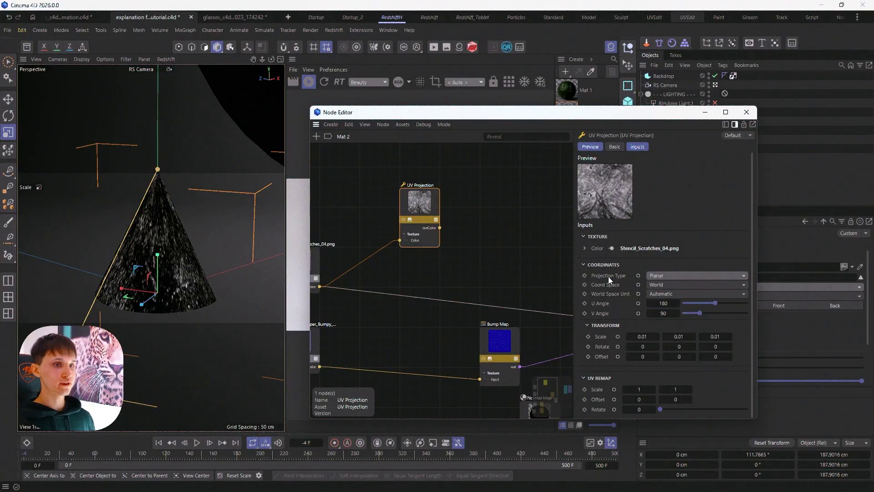
pyautogui.moveTo(469, 107); pyautogui.dragTo(314, 111)
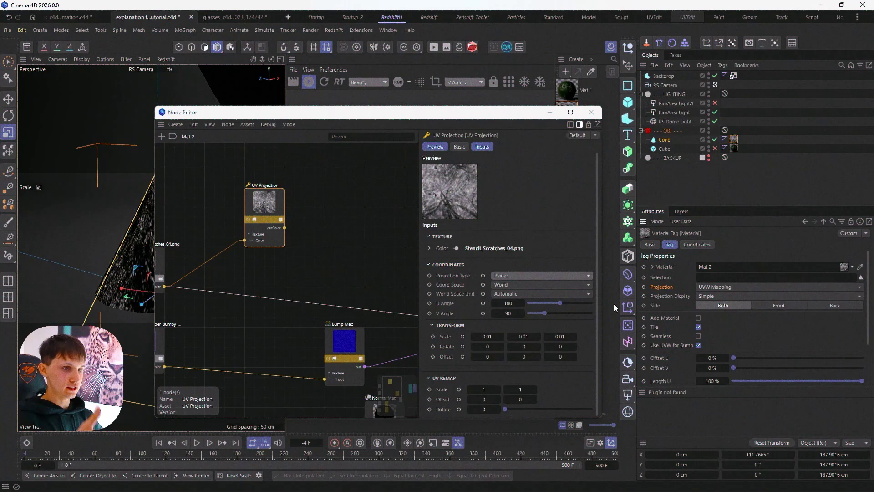
pyautogui.moveTo(433, 113); pyautogui.dragTo(223, 74)
pyautogui.click(57, 182)
# Step: Try the Spherical and Cylindrical projection types on the UV Projection node to compare their mapping on the cone
pyautogui.click(264, 240)
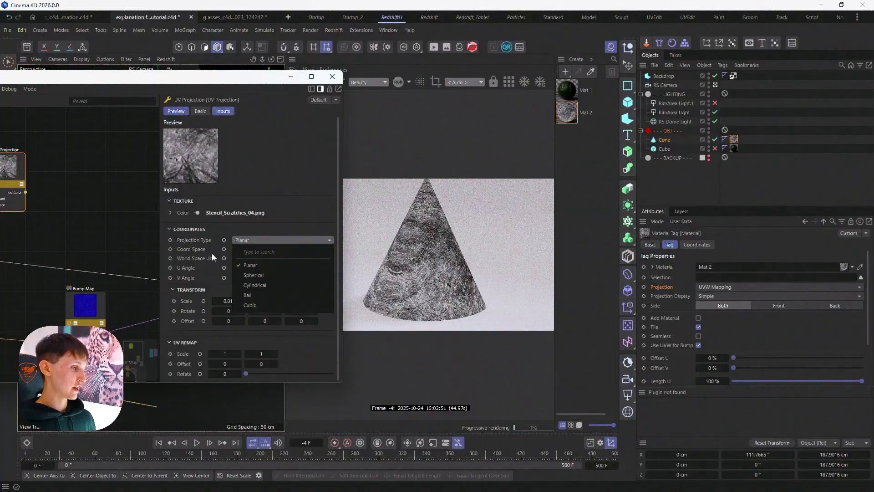
pyautogui.click(255, 275)
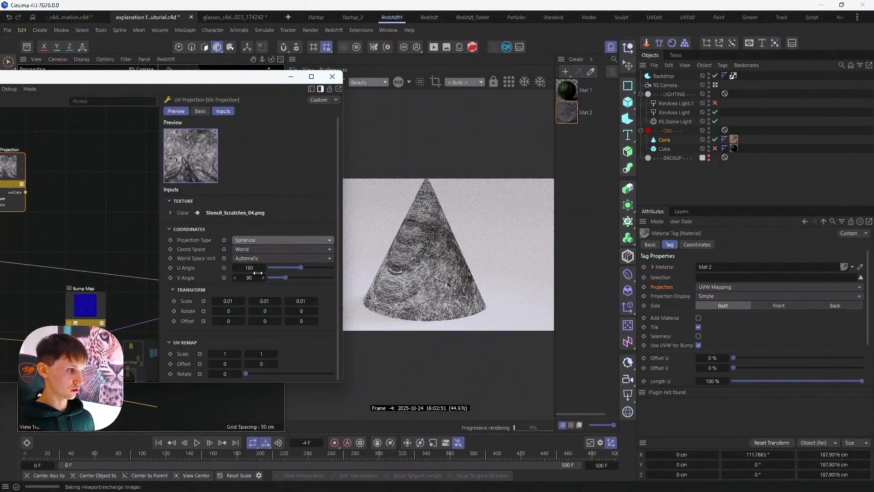
pyautogui.scroll(-1, 258, 241)
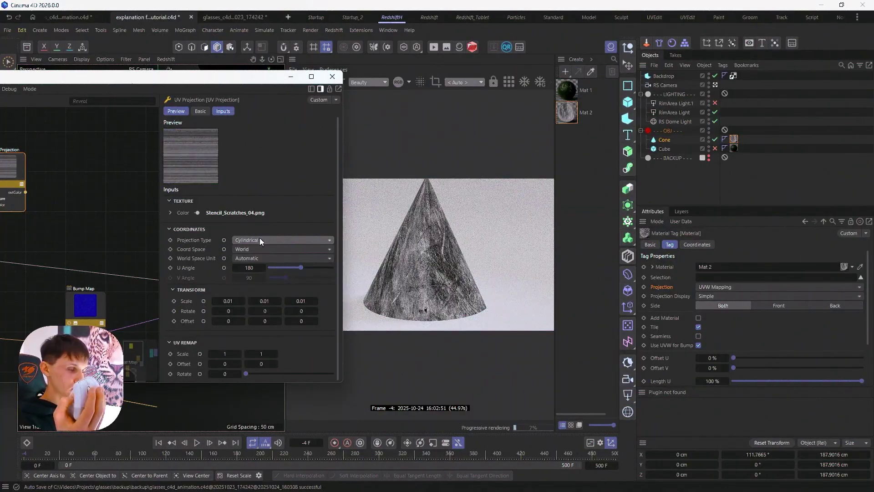
pyautogui.scroll(-1, 260, 238)
pyautogui.scroll(2, 260, 238)
pyautogui.scroll(-1, 260, 238)
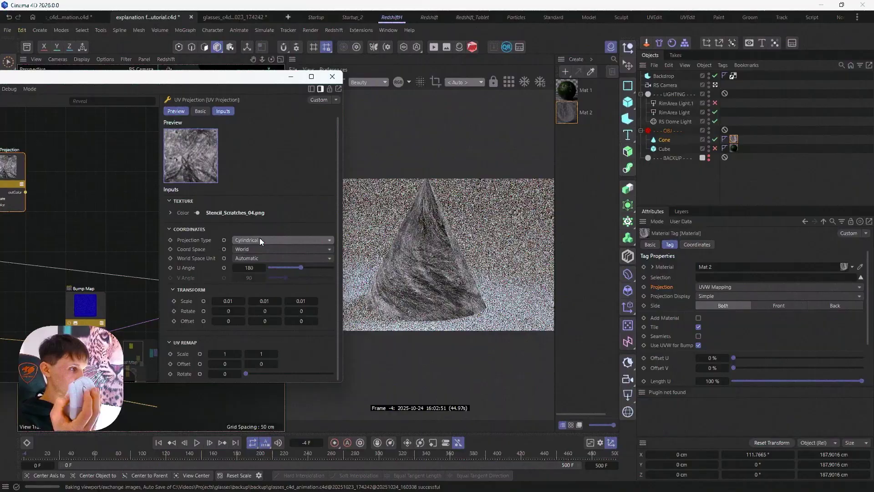
pyautogui.scroll(1, 260, 238)
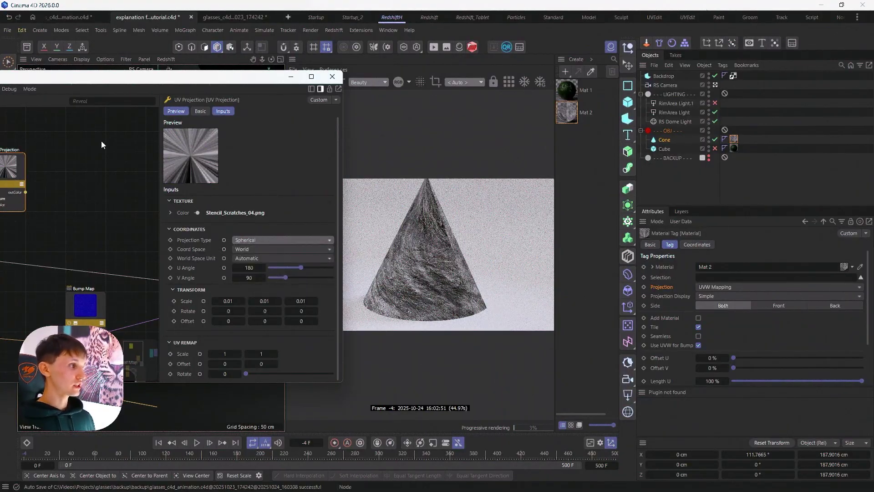
# Step: Set the UV Projection node's Projection Type to Planar and inspect the cone's texture closely in the render
pyautogui.moveTo(94, 81); pyautogui.dragTo(151, 84)
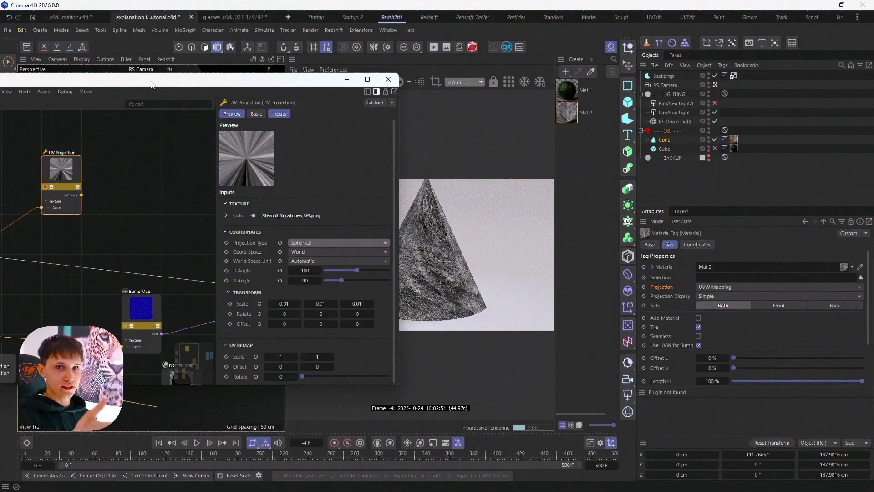
pyautogui.click(304, 242)
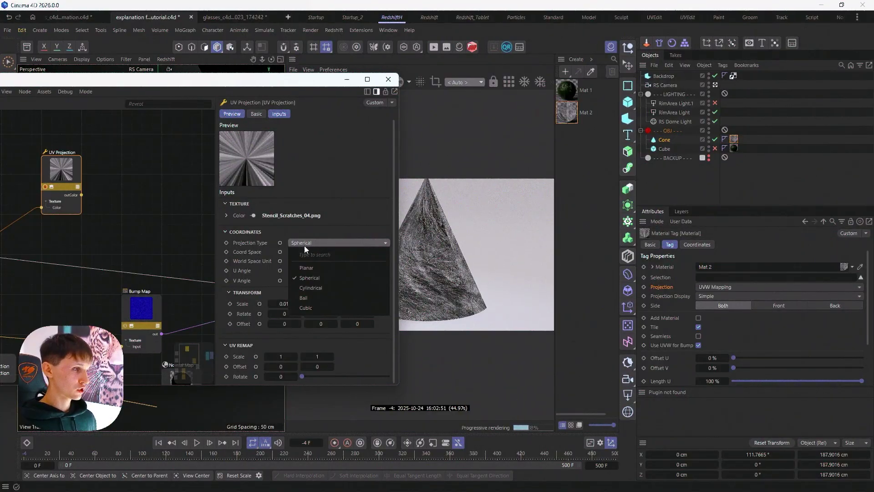
pyautogui.click(309, 265)
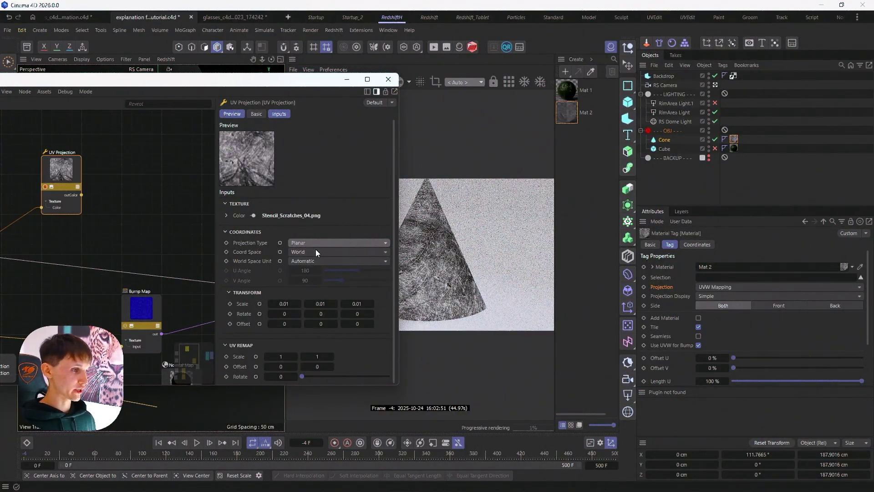
pyautogui.moveTo(296, 85); pyautogui.dragTo(229, 87)
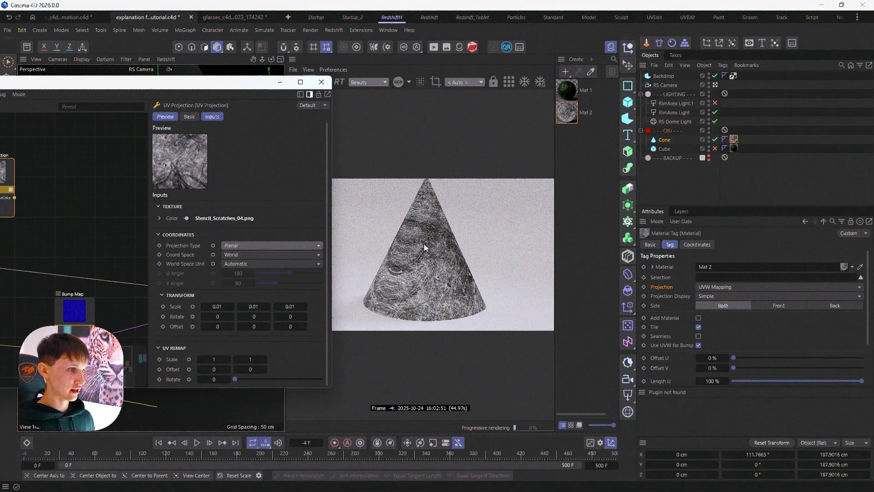
pyautogui.scroll(3, 406, 239)
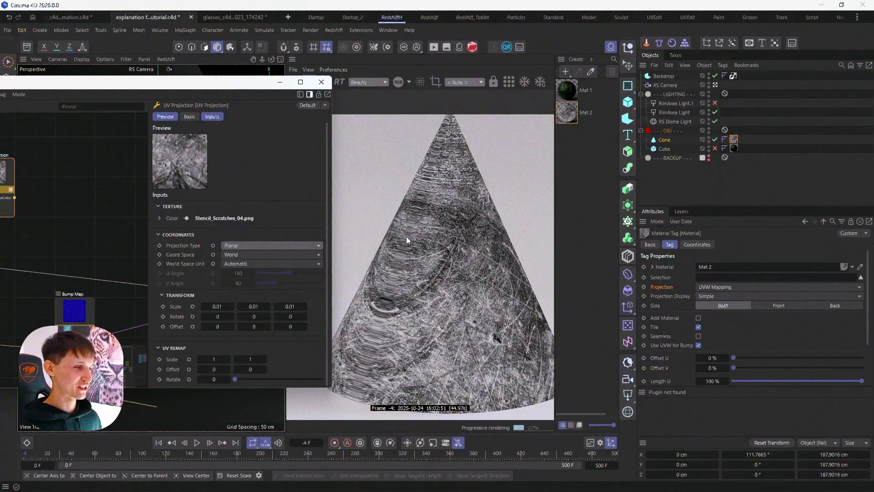
# Step: Set the UV Projection node's Coord Space to Object and check the Reference Object option
pyautogui.press('super')
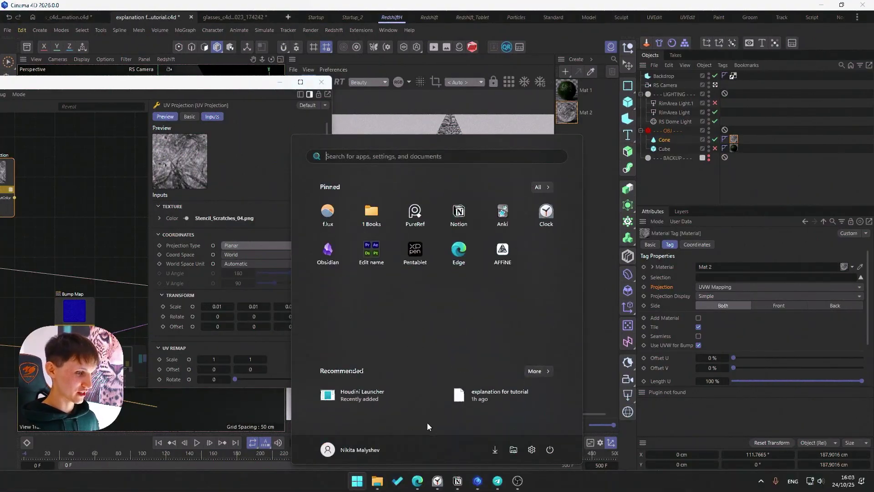
pyautogui.click(412, 221)
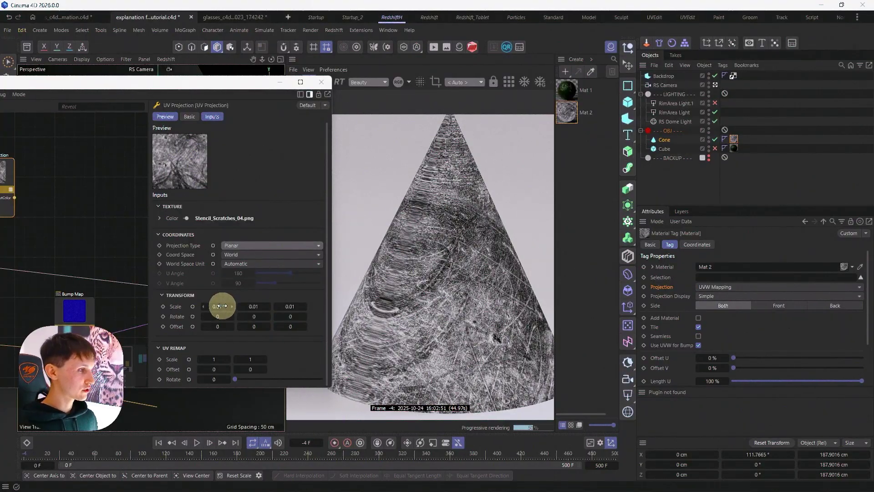
pyautogui.click(227, 254)
pyautogui.click(243, 274)
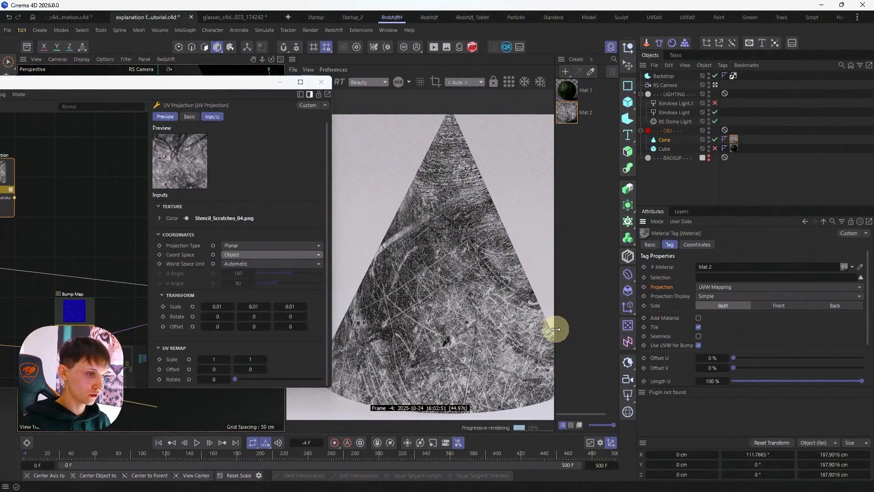
pyautogui.click(272, 246)
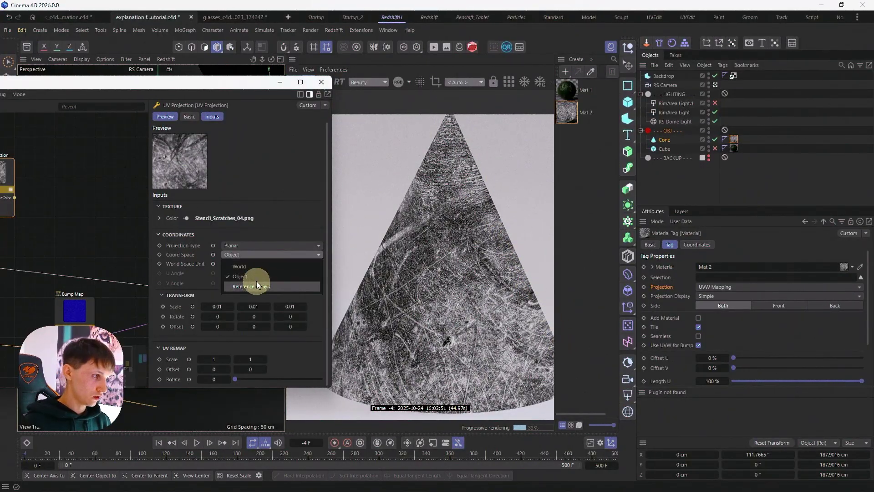
pyautogui.click(248, 282)
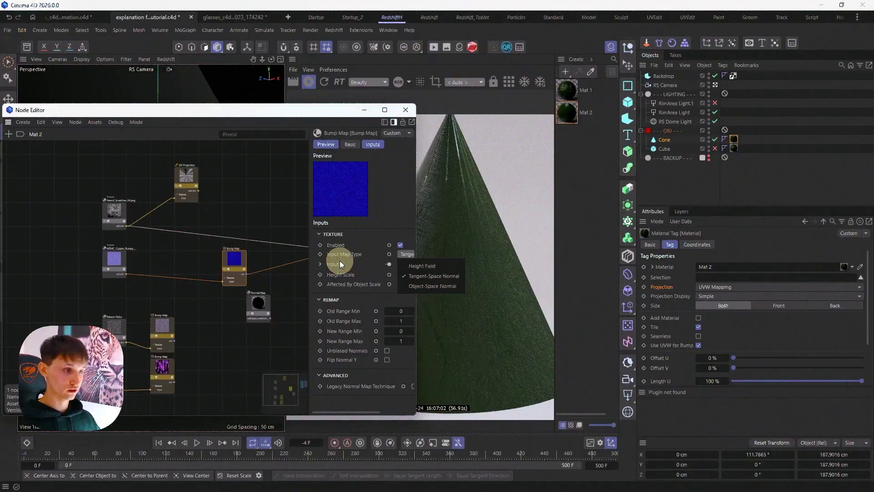
# Step: Check the Input Map Type options of Mat 2's Bump Map node, including Height Field and Tangent-Space Normal
pyautogui.click(259, 254)
pyautogui.moveTo(250, 255); pyautogui.dragTo(243, 255, button='middle')
pyautogui.click(408, 255)
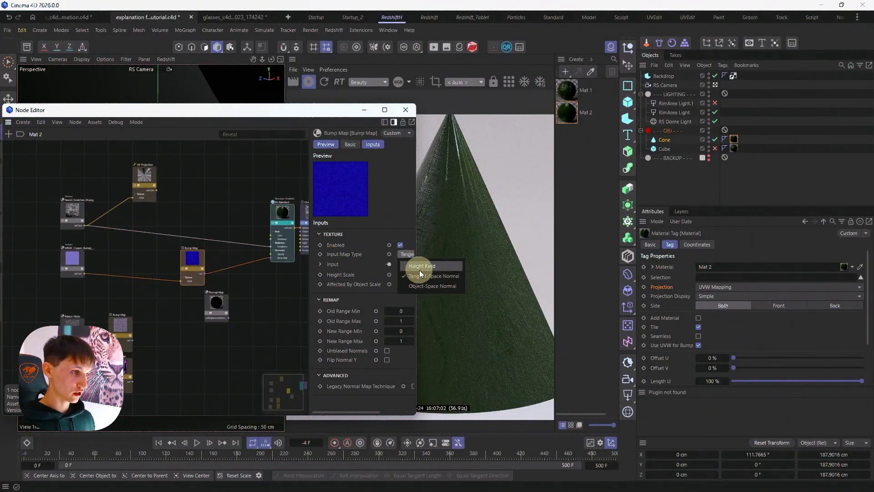
pyautogui.click(285, 267)
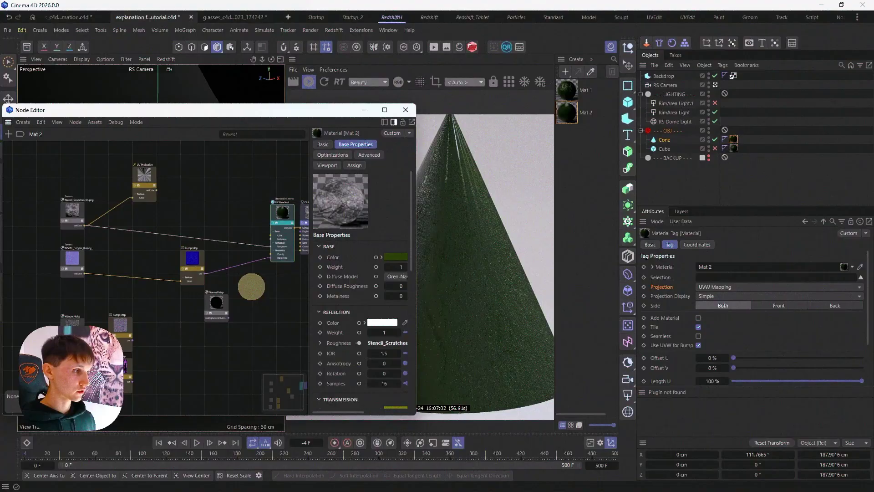
# Step: Move the Node Editor clear of the render and show the Normal Map node's settings
pyautogui.moveTo(252, 285); pyautogui.dragTo(231, 288, button='middle')
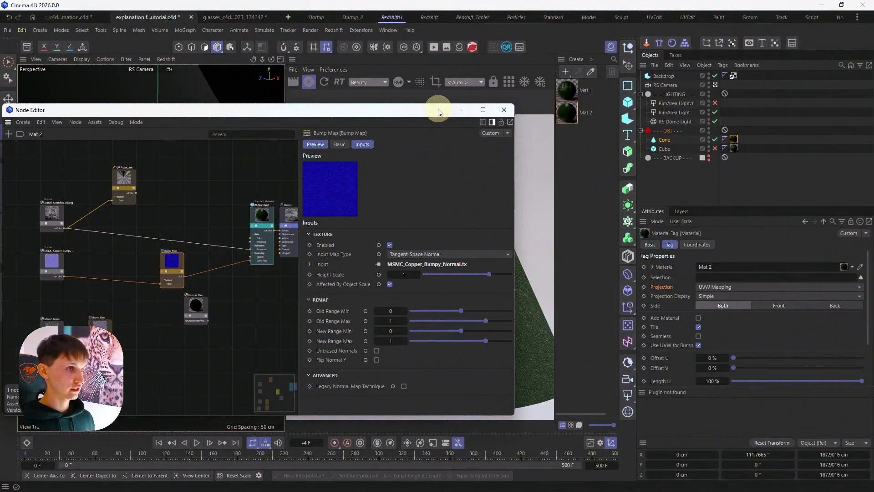
pyautogui.moveTo(437, 112); pyautogui.dragTo(240, 121)
pyautogui.click(121, 310)
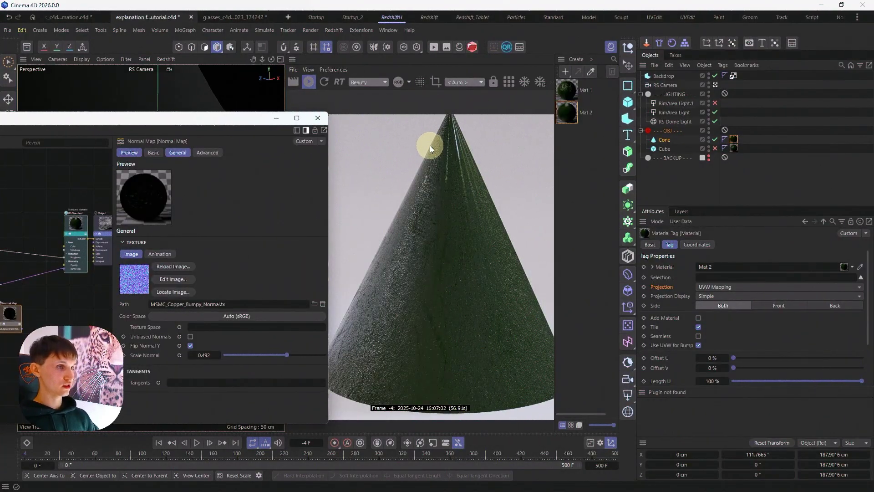
# Step: Duplicate the UV Projection node and wire the copy between the MSMC_Copper_Bumpy_Normal.tx texture and the Bump Map node
pyautogui.moveTo(187, 116); pyautogui.dragTo(326, 121)
pyautogui.click(80, 189)
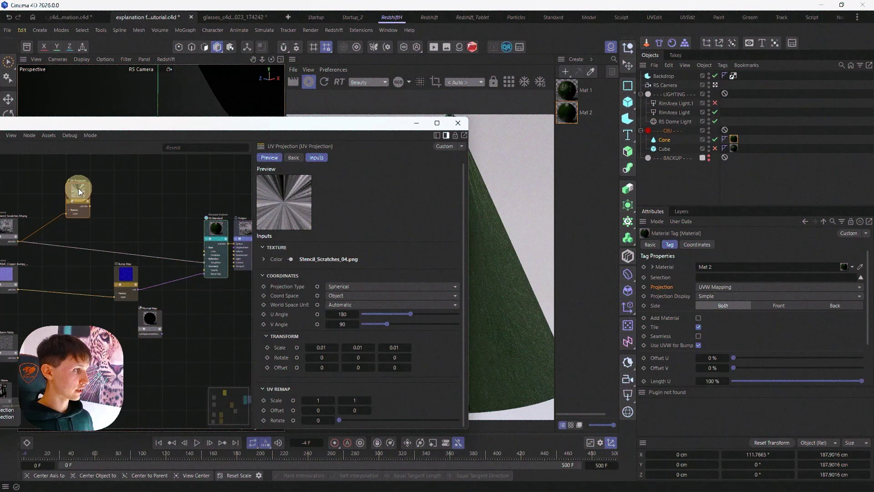
pyautogui.keyDown('ctrl'); pyautogui.moveTo(80, 191); pyautogui.dragTo(79, 282); pyautogui.keyUp('ctrl')
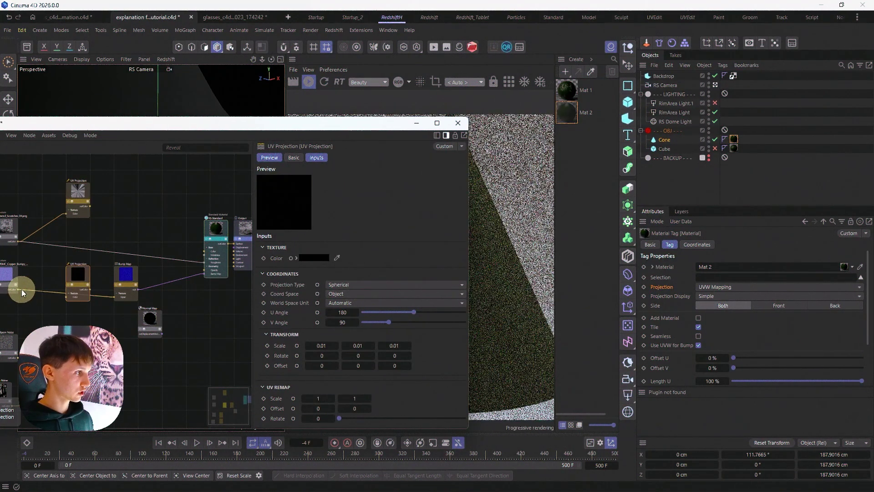
pyautogui.moveTo(18, 289); pyautogui.dragTo(68, 297)
pyautogui.moveTo(90, 290); pyautogui.dragTo(114, 297)
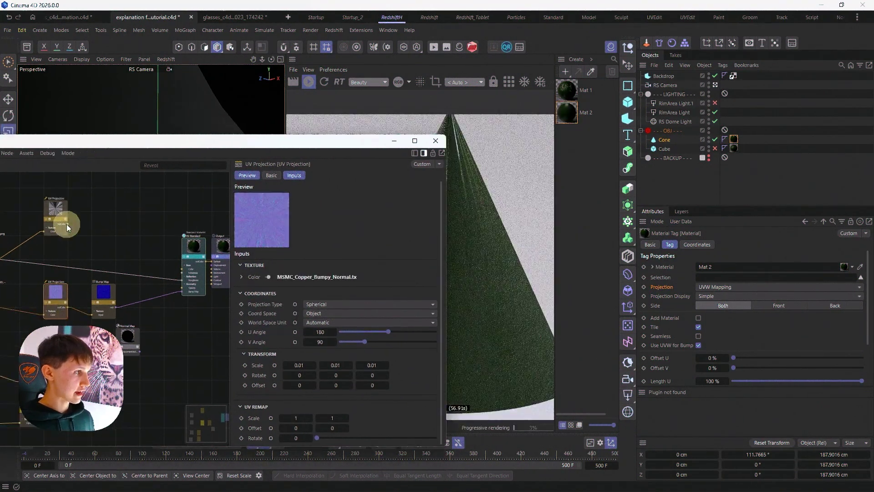
# Step: Connect the scratches UV Projection node to the RS Standard material's Roughness input and show the cone's object properties
pyautogui.moveTo(67, 224); pyautogui.dragTo(184, 280)
pyautogui.moveTo(320, 144); pyautogui.dragTo(229, 148)
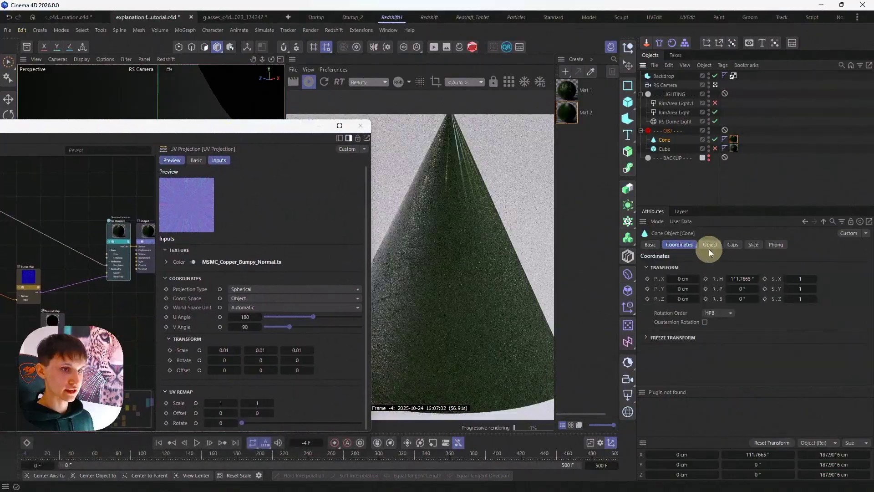
pyautogui.click(709, 246)
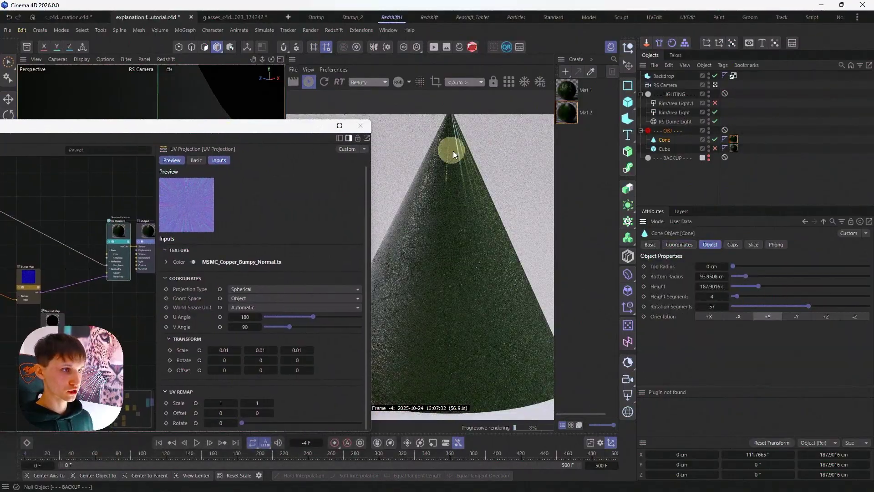
pyautogui.moveTo(416, 109); pyautogui.dragTo(560, 252)
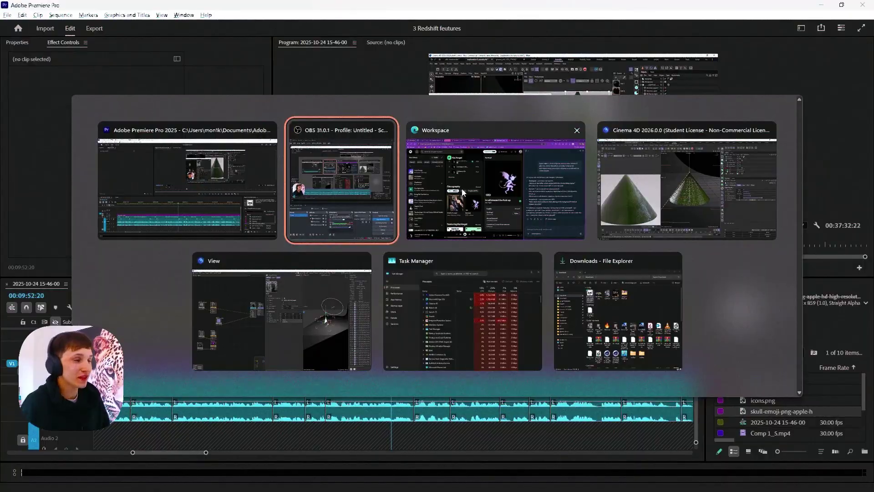
# Step: Switch to Cinema 4D, solo Mat 2's Stencil_Scratches_04.png texture node and move the Node Editor clear of the render
pyautogui.click(669, 189)
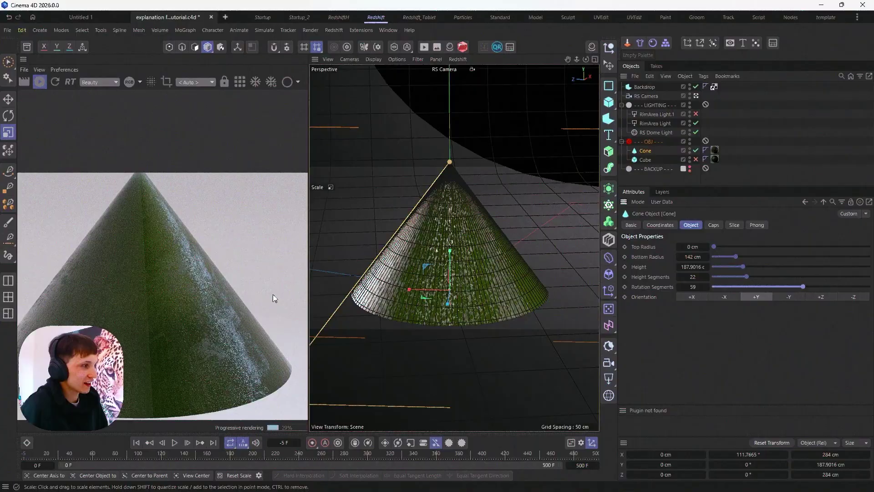
pyautogui.hotkey('alt', 'Tab')
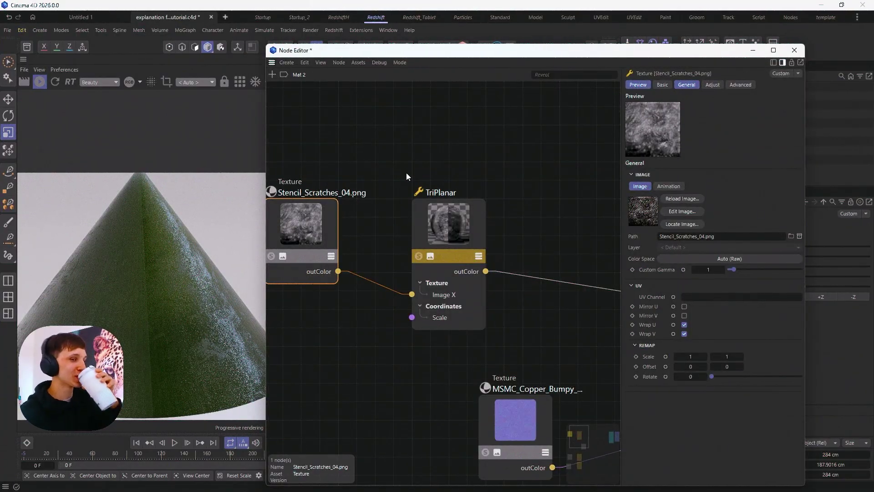
pyautogui.press('q')
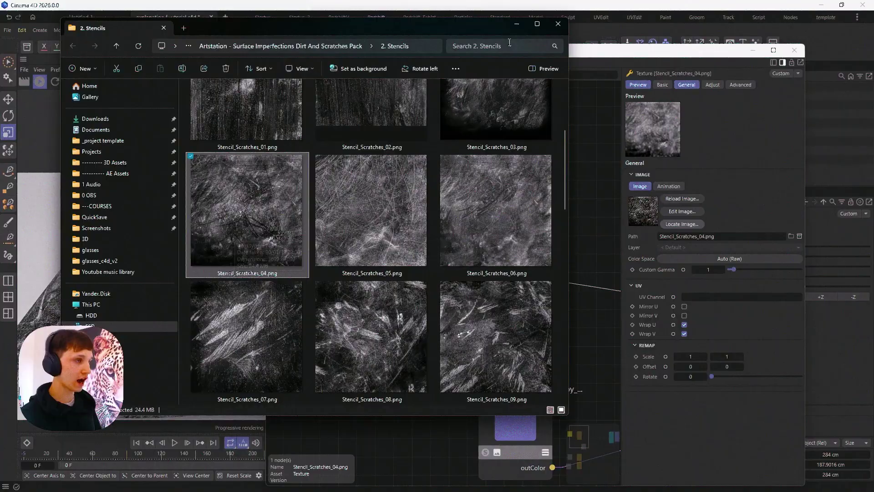
pyautogui.click(564, 24)
pyautogui.moveTo(572, 51); pyautogui.dragTo(639, 26)
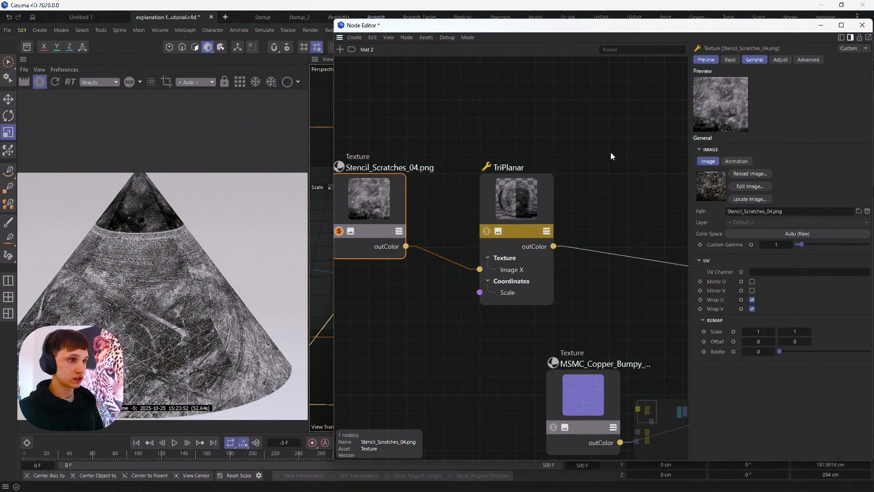
# Step: Solo the TriPlanar node and set its Blend Amount to 0.31
pyautogui.click(531, 193)
pyautogui.click(486, 231)
pyautogui.moveTo(529, 291); pyautogui.dragTo(513, 294, button='middle')
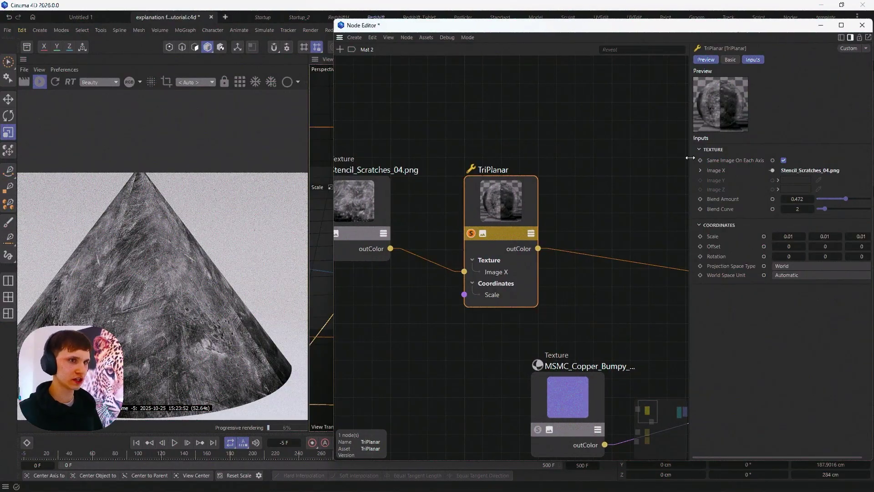
pyautogui.moveTo(690, 158); pyautogui.dragTo(632, 173)
pyautogui.moveTo(810, 201); pyautogui.dragTo(757, 196)
pyautogui.moveTo(810, 200)
pyautogui.mouseDown()
pyautogui.moveTo(827, 199)
pyautogui.moveTo(793, 199)
pyautogui.mouseUp()
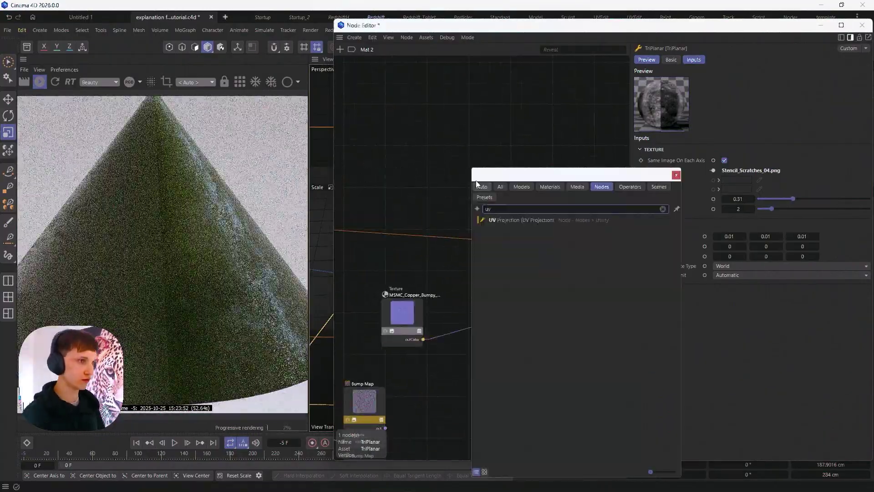
# Step: Add a Subdivision Surface object above the cone and select the cone in the object hierarchy
pyautogui.click(649, 153)
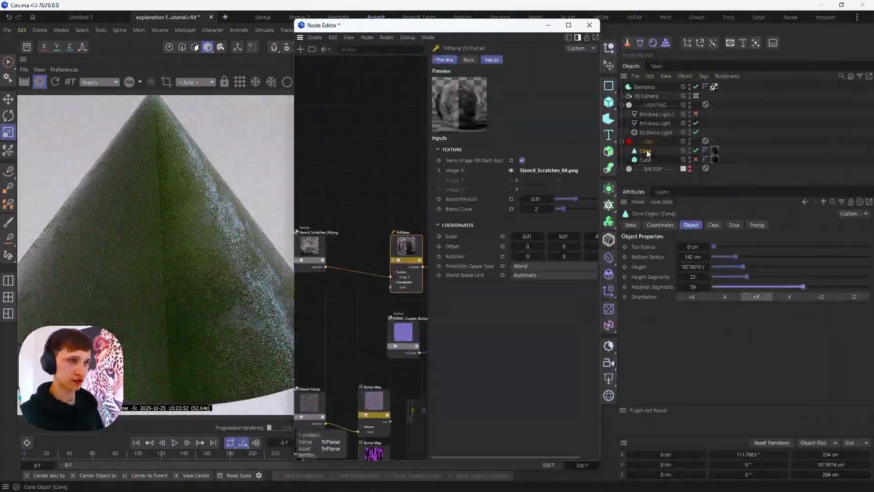
pyautogui.keyDown('alt'); pyautogui.click(609, 152); pyautogui.keyUp('alt')
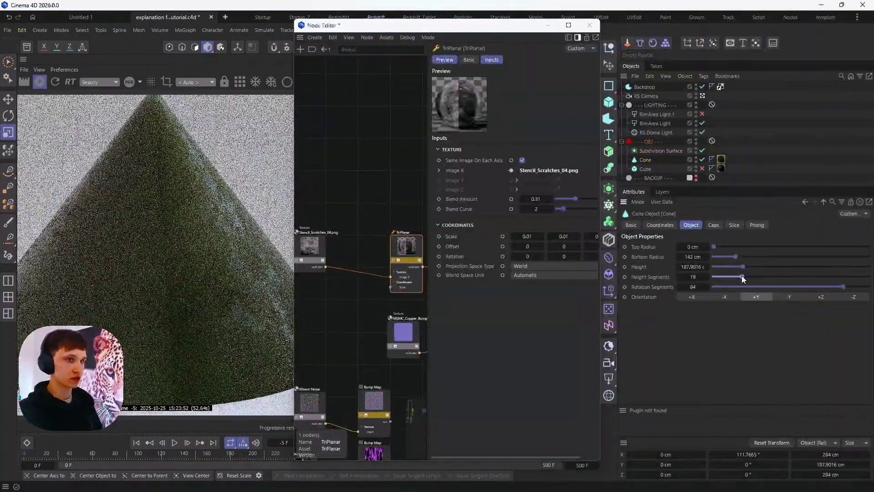
pyautogui.moveTo(645, 160); pyautogui.dragTo(653, 157)
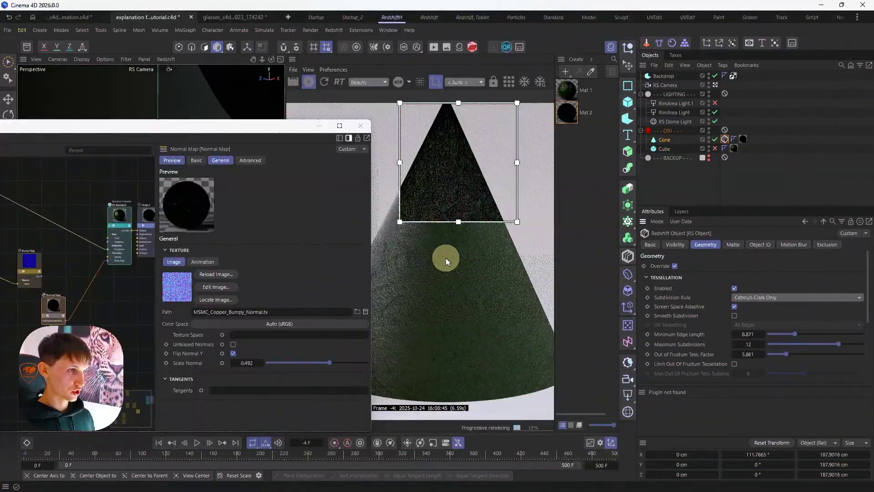
# Step: Examine how the Normal Map node feeds the RS Standard material's Bump Map input in Mat 2's node graph
pyautogui.scroll(-4, 462, 250)
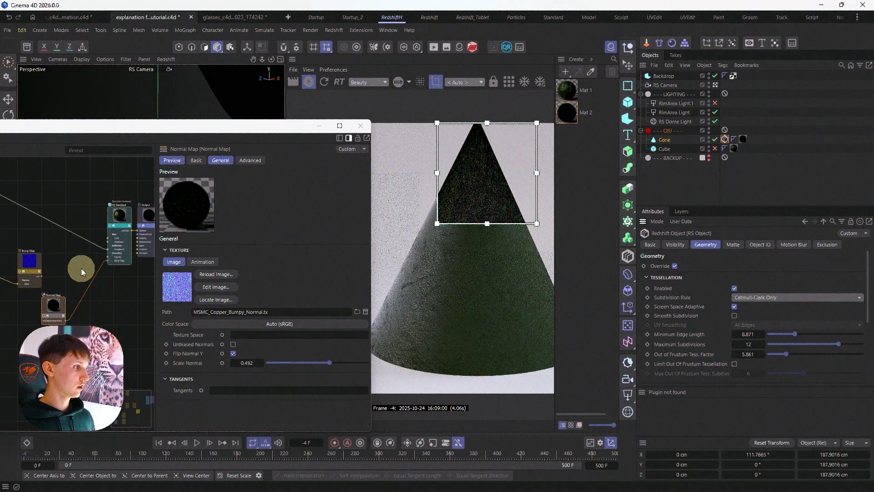
pyautogui.moveTo(81, 268); pyautogui.dragTo(163, 283, button='middle')
pyautogui.scroll(3, 62, 265)
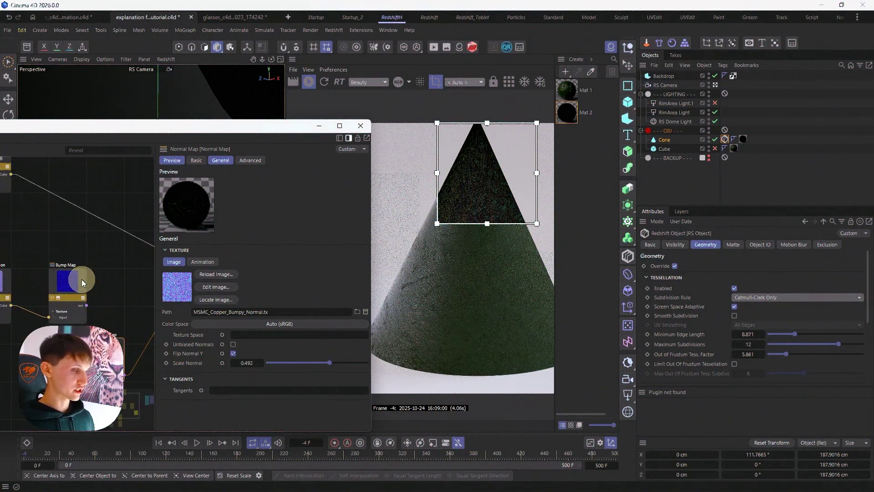
pyautogui.moveTo(81, 279); pyautogui.dragTo(23, 262, button='middle')
pyautogui.moveTo(78, 313); pyautogui.dragTo(60, 286, button='middle')
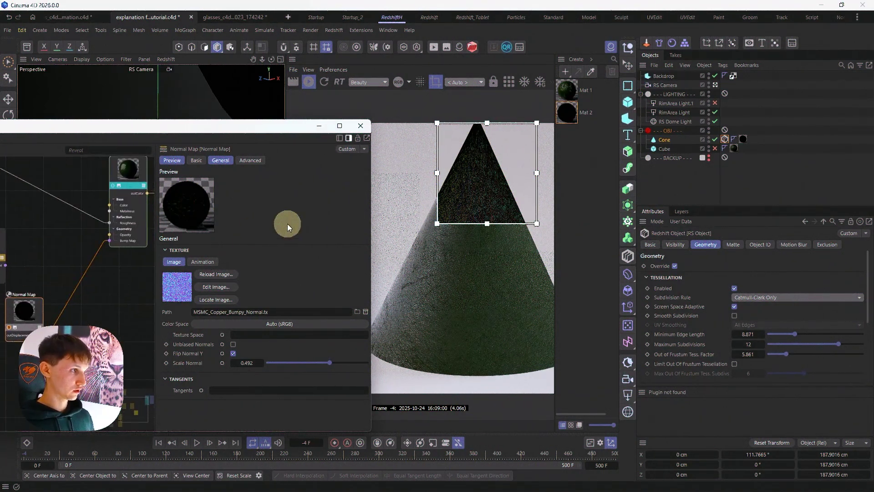
# Step: Widen the node attributes area and set the Normal Map node's Scale Normal to 1
pyautogui.moveTo(157, 224); pyautogui.dragTo(205, 222)
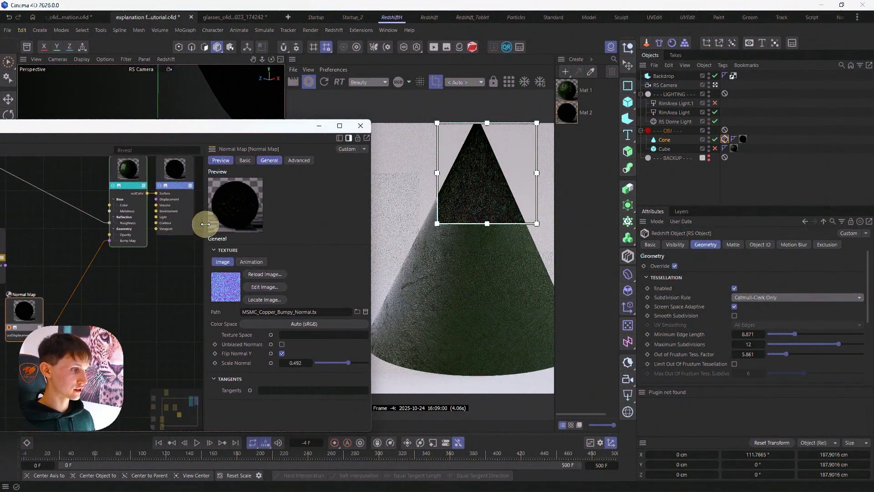
pyautogui.doubleClick(294, 363)
pyautogui.write('1')
pyautogui.press('Return')
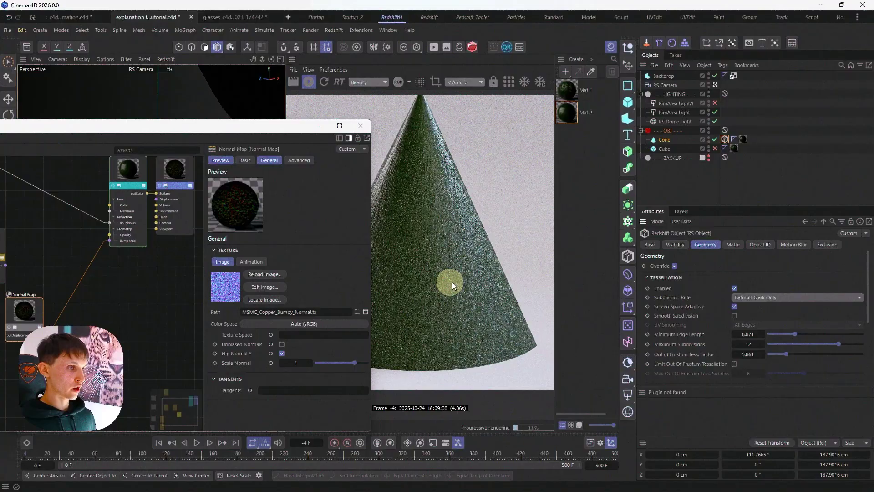
pyautogui.moveTo(444, 284); pyautogui.dragTo(490, 285)
# Step: Swap the Bump Map node into the RS Standard material's Bump Map input for comparison and restore the Normal Map connection
pyautogui.moveTo(23, 258); pyautogui.dragTo(96, 297, button='middle')
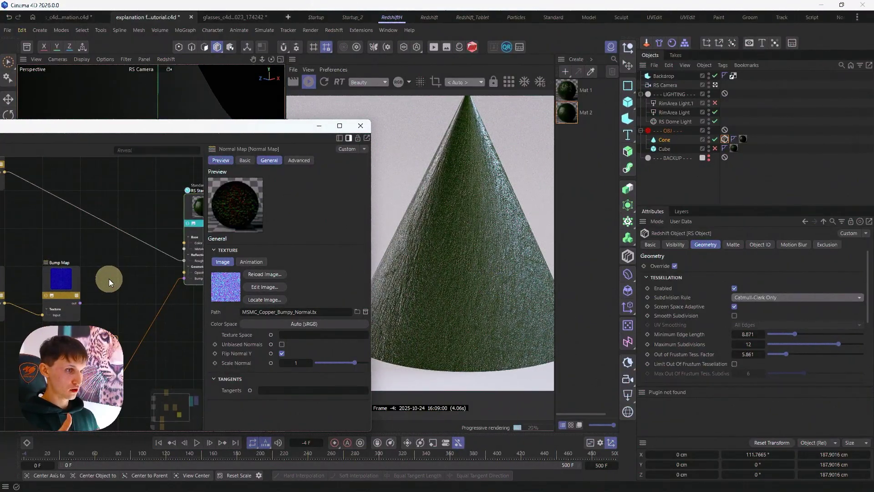
pyautogui.moveTo(79, 303); pyautogui.dragTo(191, 280)
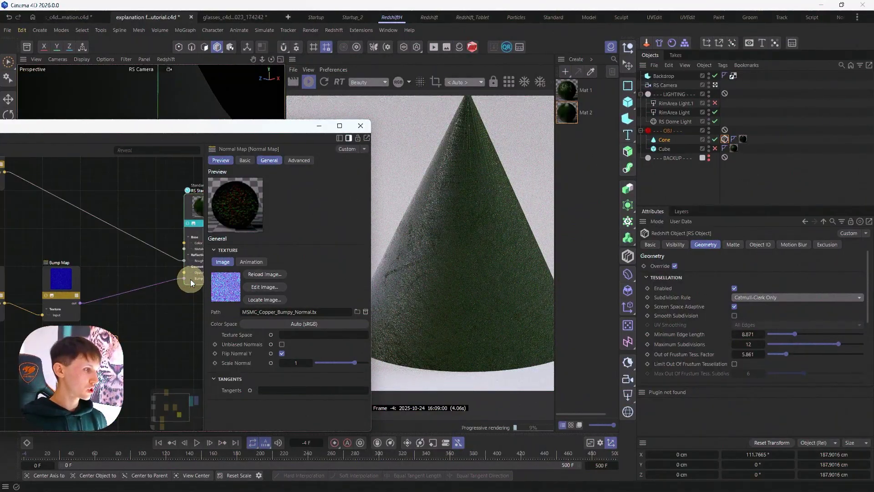
pyautogui.moveTo(119, 378); pyautogui.dragTo(192, 277)
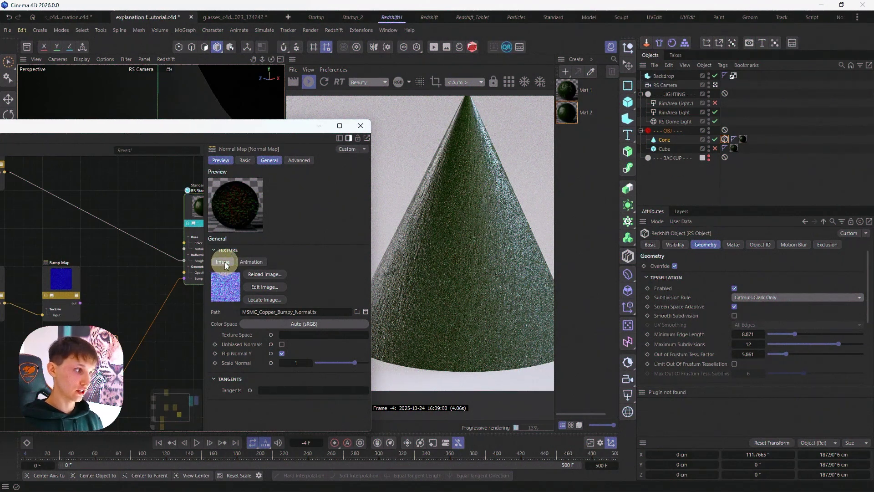
# Step: Feed the Normal Map into a UV Projection node and set its Projection Type to Planar
pyautogui.click(125, 323)
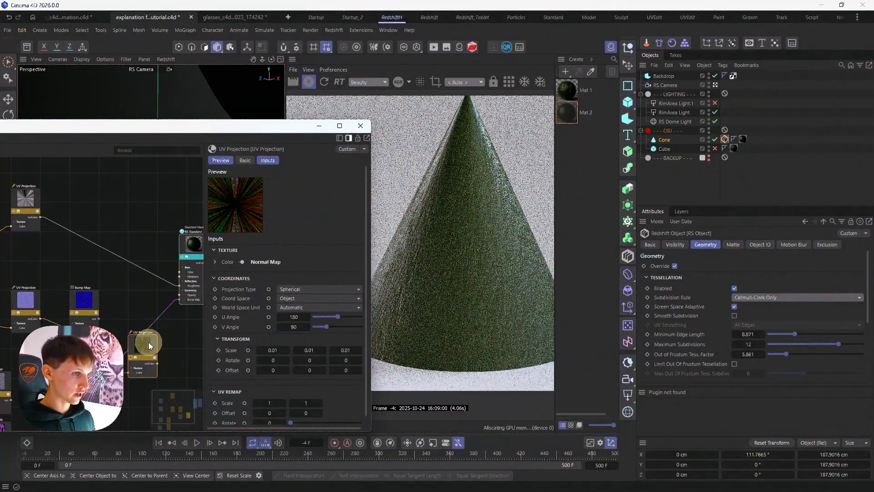
pyautogui.click(325, 289)
pyautogui.click(326, 314)
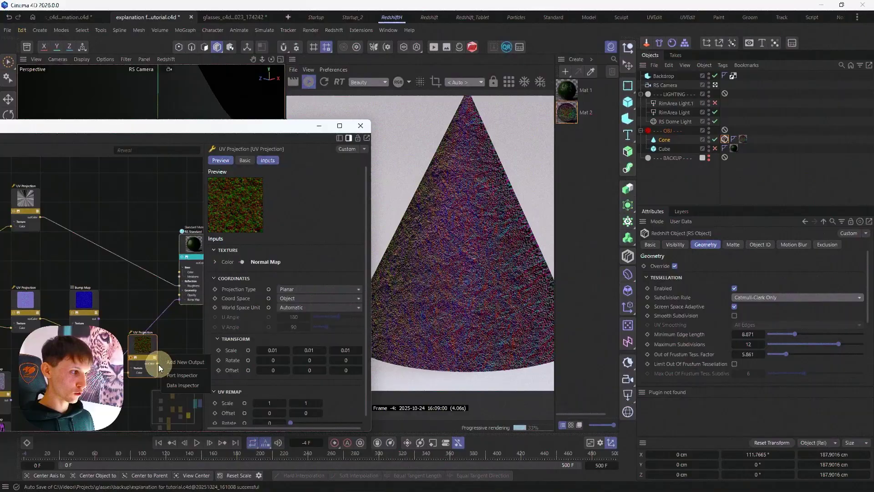
pyautogui.click(176, 303)
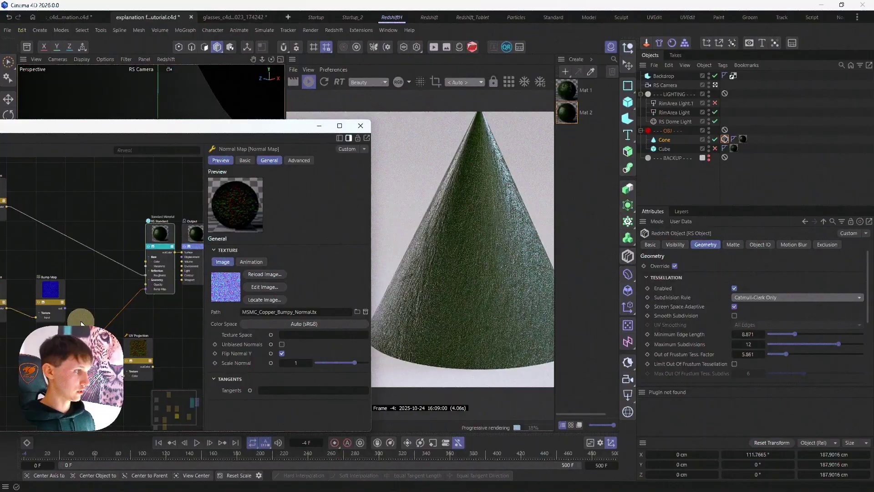
# Step: Connect the Bump Map node's output to the RS Standard material's Bump Map input in place of the Normal Map
pyautogui.click(65, 308)
pyautogui.moveTo(64, 307); pyautogui.dragTo(144, 289)
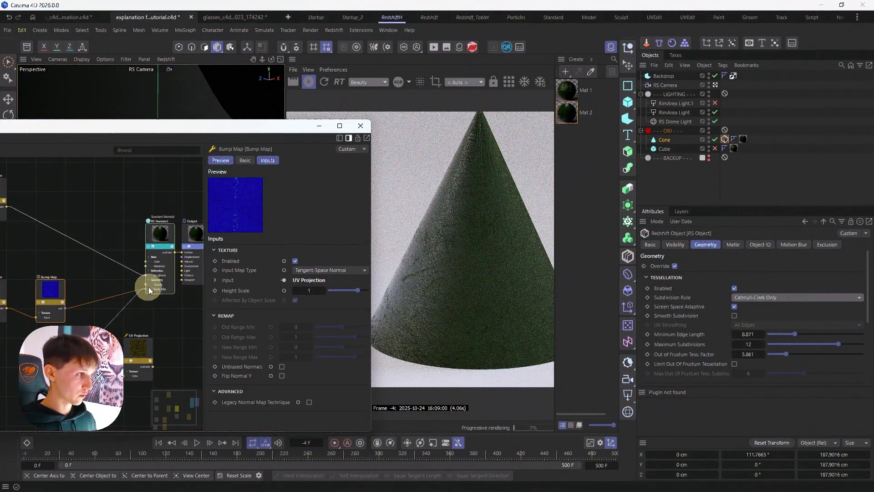
pyautogui.moveTo(146, 288); pyautogui.dragTo(127, 294, button='middle')
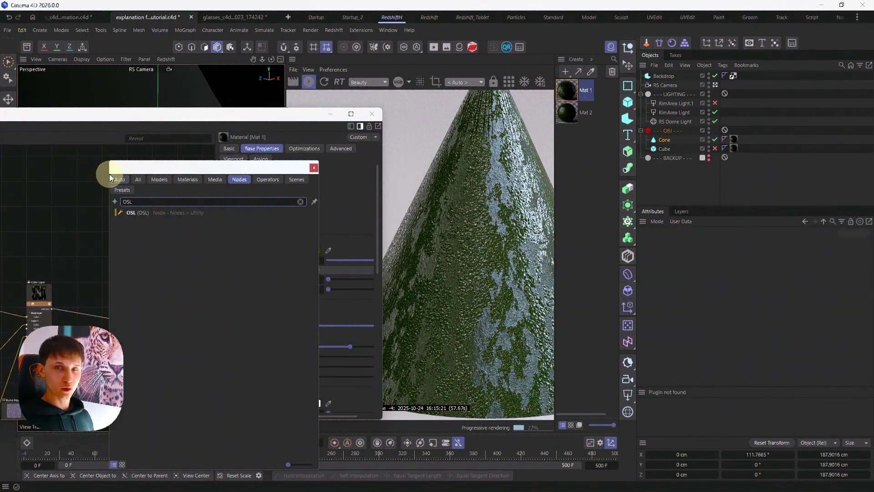
# Step: Add an OSL node to Mat 1's graph and clear its default shader code
pyautogui.doubleClick(169, 212)
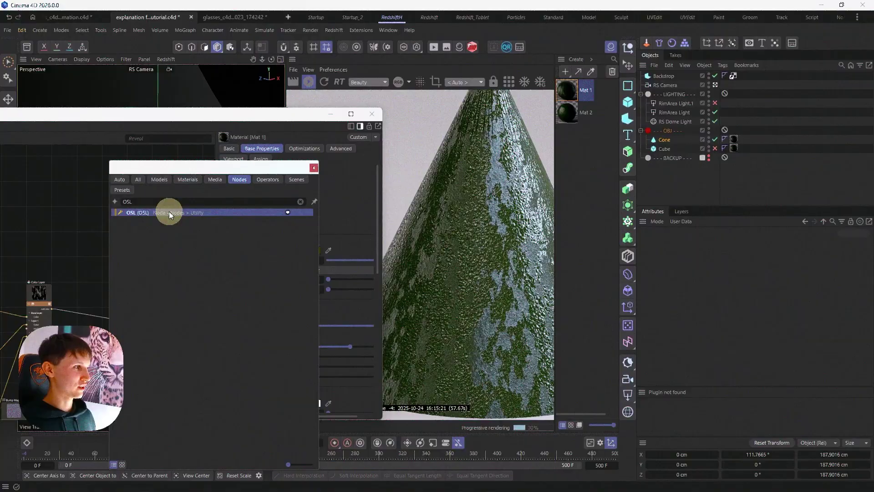
pyautogui.click(279, 182)
pyautogui.hotkey('ctrl', 'a')
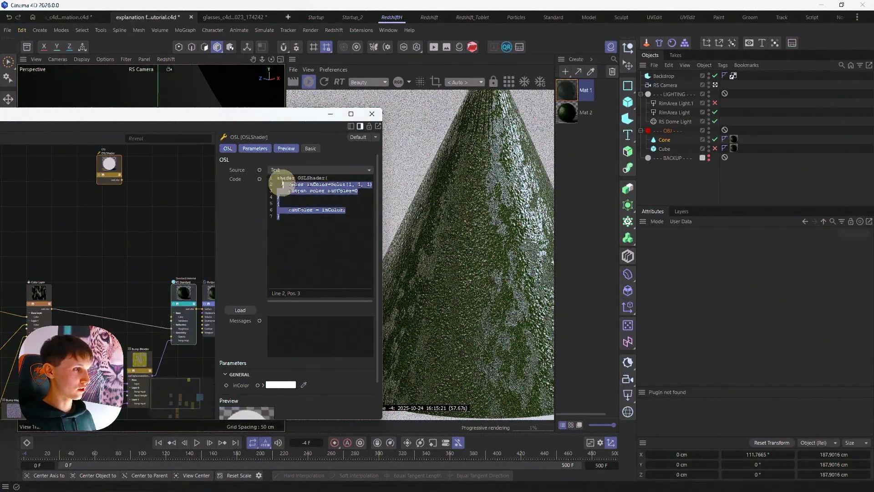
pyautogui.press('Delete')
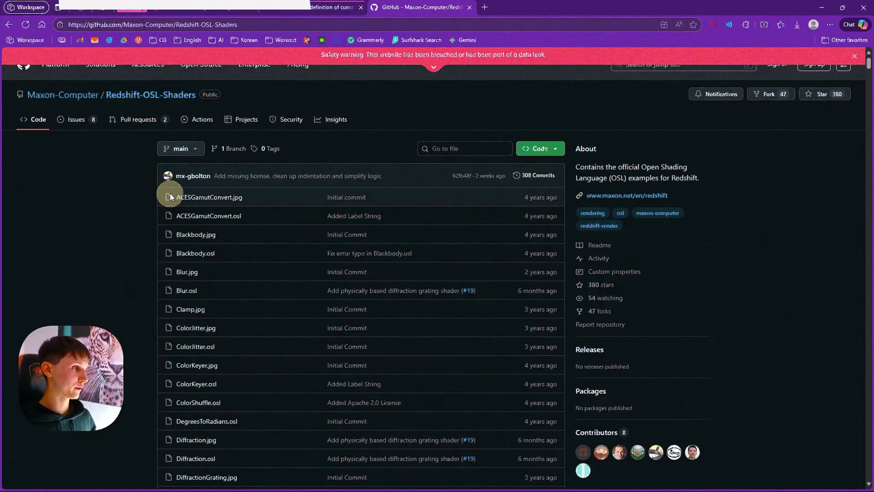
# Step: Switch to the browser and look through the file list of Maxon's Redshift-OSL-Shaders GitHub repository
pyautogui.scroll(-5, 114, 198)
pyautogui.scroll(5, 116, 199)
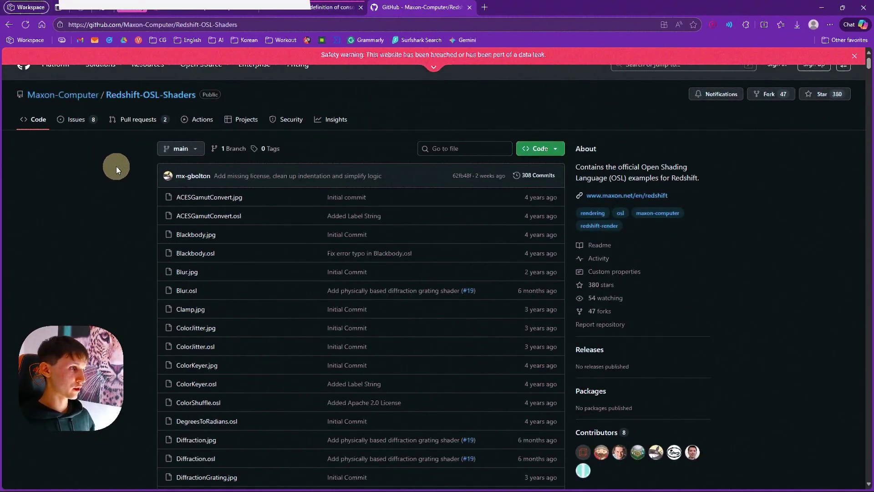
pyautogui.scroll(-6, 113, 162)
pyautogui.scroll(-6, 113, 165)
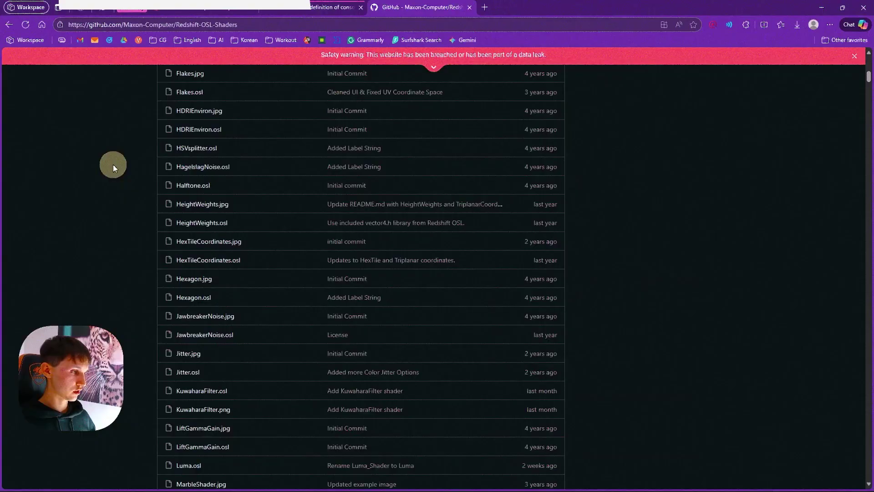
pyautogui.scroll(13, 116, 167)
pyautogui.scroll(-12, 138, 183)
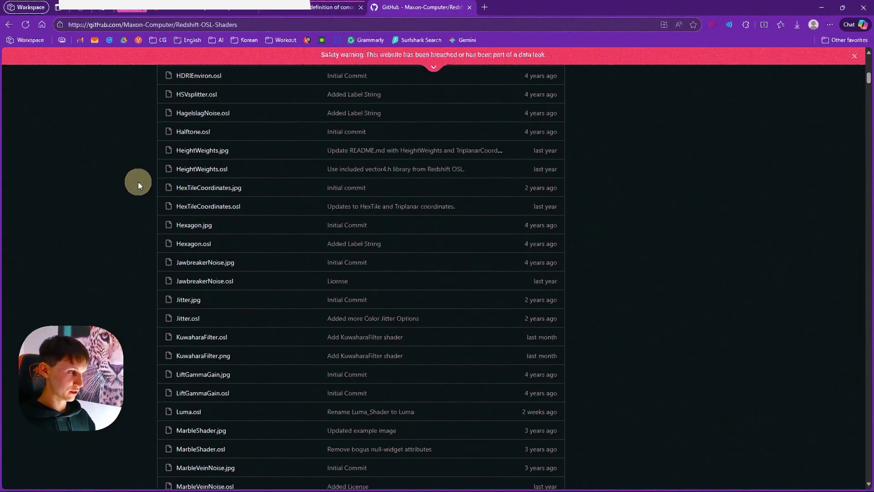
pyautogui.scroll(-6, 137, 181)
pyautogui.scroll(-3, 135, 179)
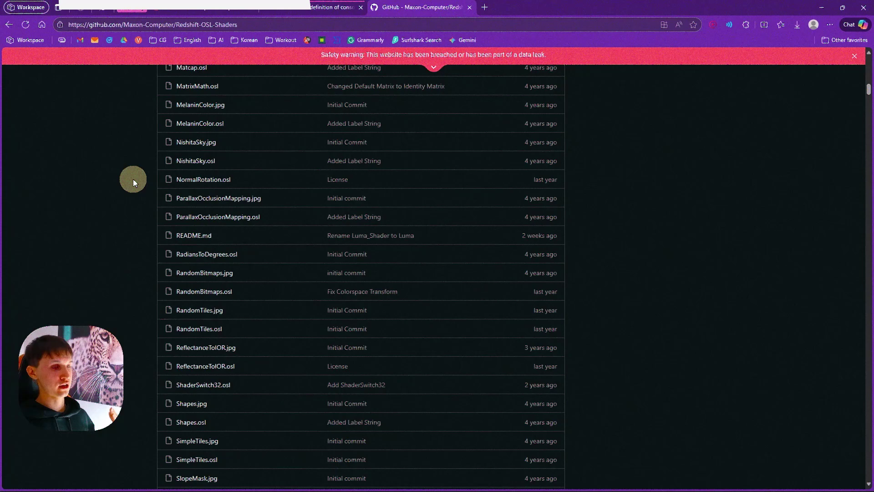
pyautogui.scroll(-15, 133, 179)
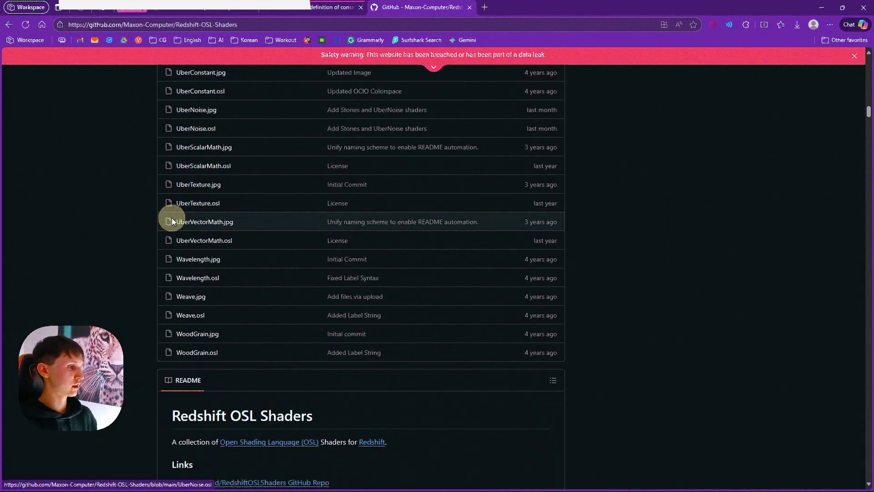
pyautogui.scroll(20, 171, 222)
pyautogui.click(233, 24)
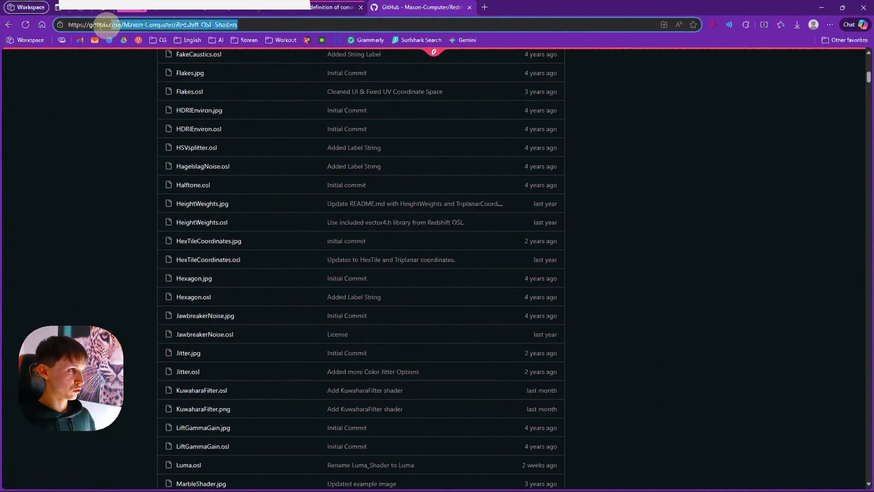
pyautogui.click(91, 203)
# Step: Review the README's shader examples and open Blackbody.osl in a separate browser tab
pyautogui.scroll(-15, 752, 211)
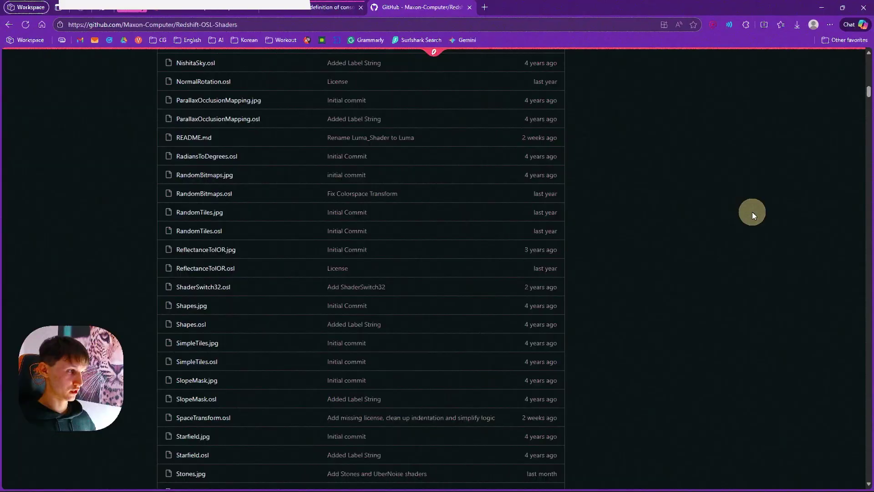
pyautogui.scroll(-15, 746, 210)
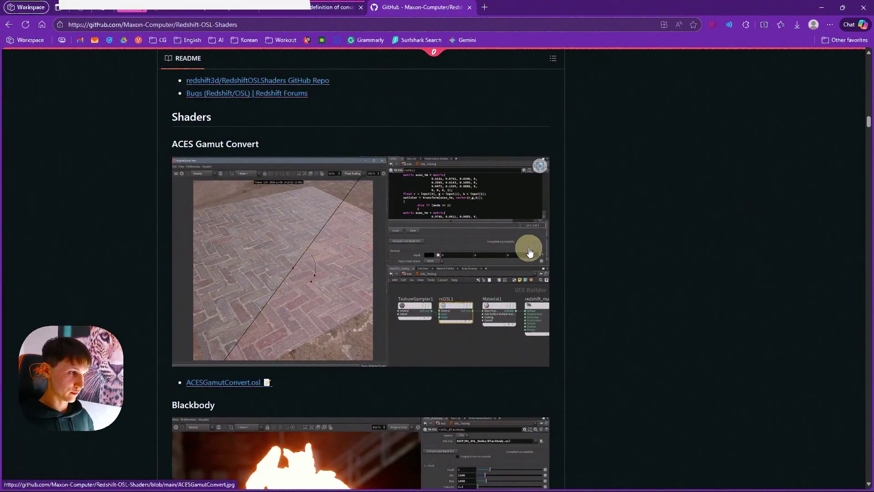
pyautogui.scroll(-5, 530, 251)
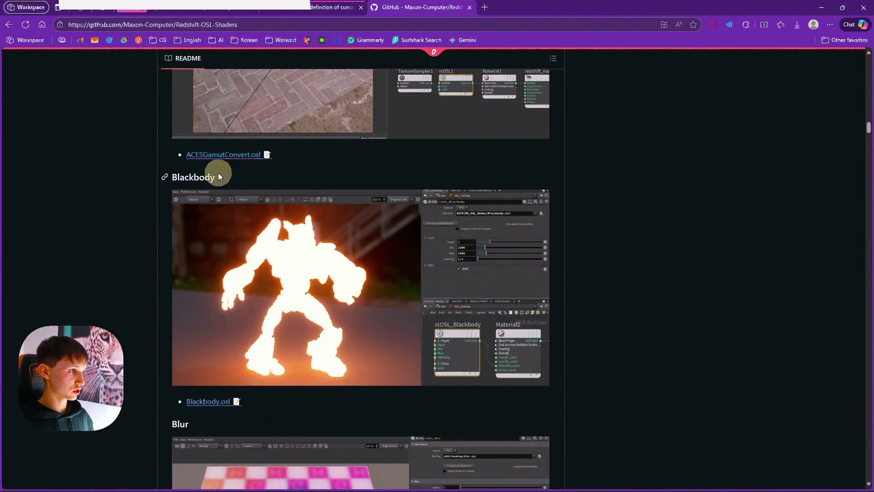
pyautogui.middleClick(206, 402)
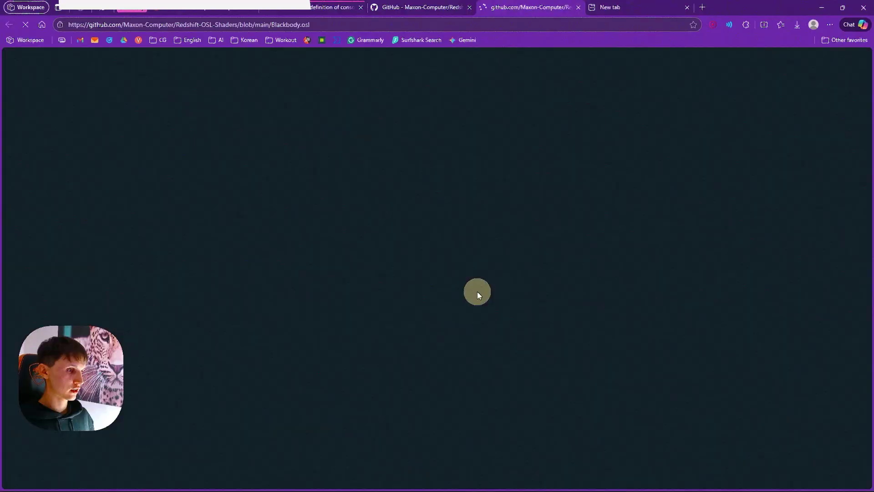
# Step: Switch to Cinema 4D and move Mat 1's Output node farther from the RS Standard node
pyautogui.hotkey('alt', 'Tab')
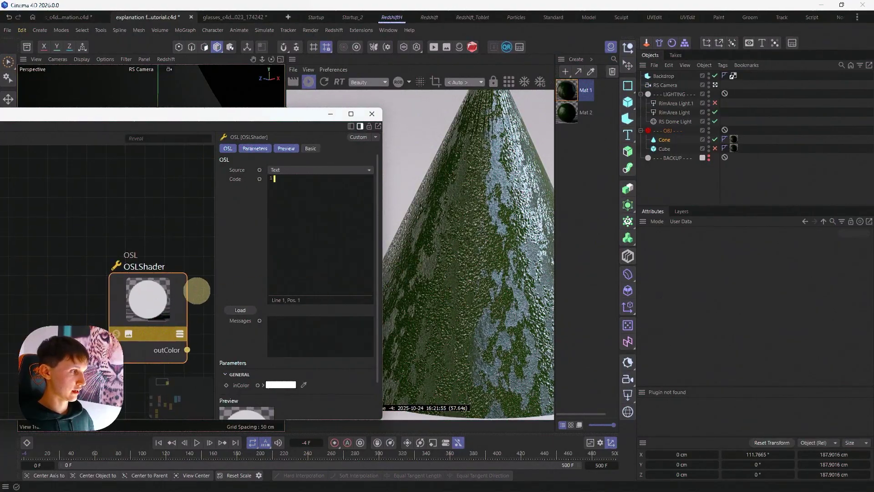
pyautogui.scroll(-3, 197, 291)
pyautogui.keyDown('alt'); pyautogui.moveTo(197, 290); pyautogui.dragTo(118, 292, button='middle'); pyautogui.keyUp('alt')
pyautogui.scroll(2, 118, 292)
pyautogui.keyDown('alt'); pyautogui.moveTo(164, 339); pyautogui.dragTo(121, 302, button='middle'); pyautogui.keyUp('alt')
pyautogui.scroll(-3, 121, 302)
pyautogui.scroll(-1, 118, 310)
pyautogui.keyDown('alt'); pyautogui.moveTo(157, 376); pyautogui.dragTo(131, 336, button='middle'); pyautogui.keyUp('alt')
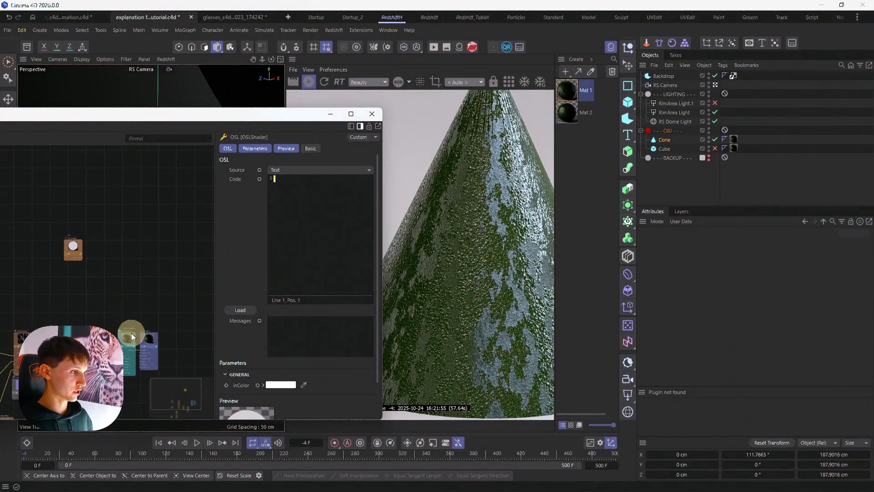
pyautogui.scroll(5, 131, 336)
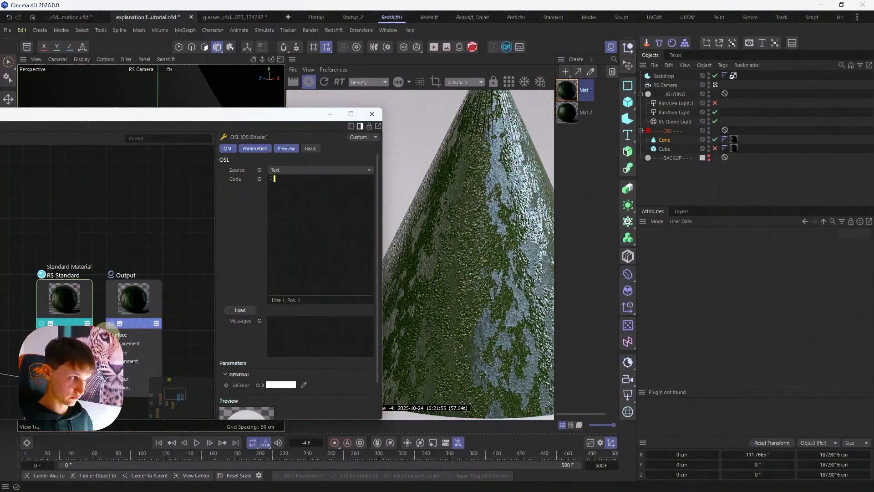
pyautogui.moveTo(124, 305); pyautogui.dragTo(179, 300)
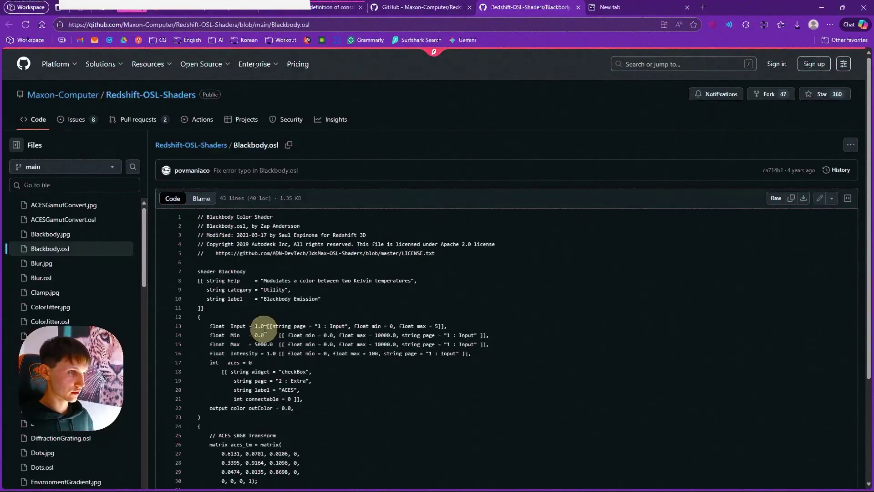
pyautogui.scroll(-2, 376, 293)
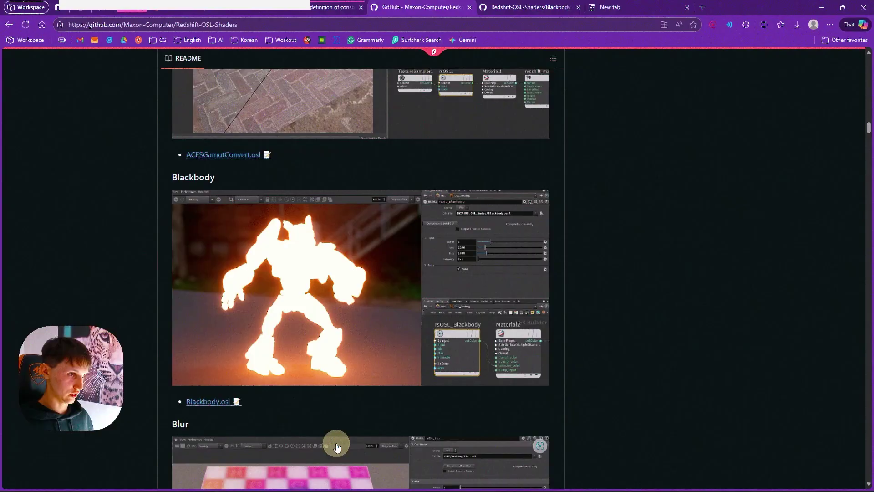
# Step: Return to the browser, search the repository page for "HEX" and open HexTileCoordinates.osl
pyautogui.scroll(-10, 288, 400)
pyautogui.scroll(-12, 289, 399)
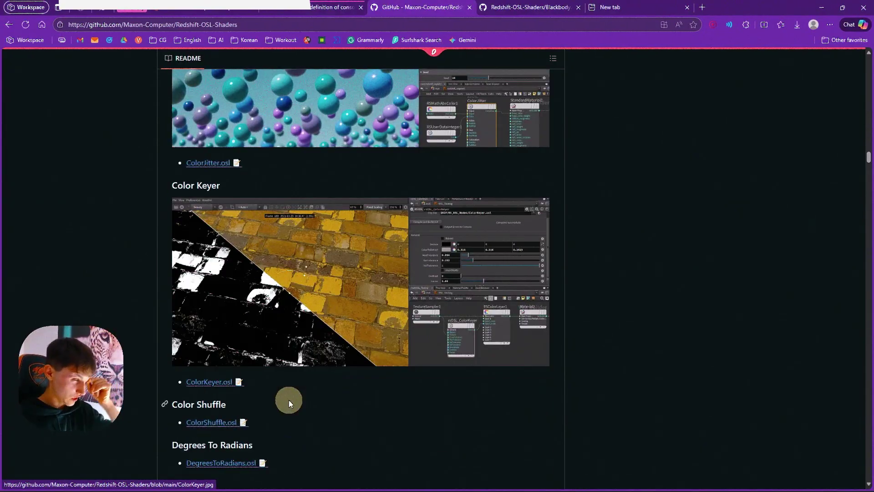
pyautogui.scroll(-15, 289, 400)
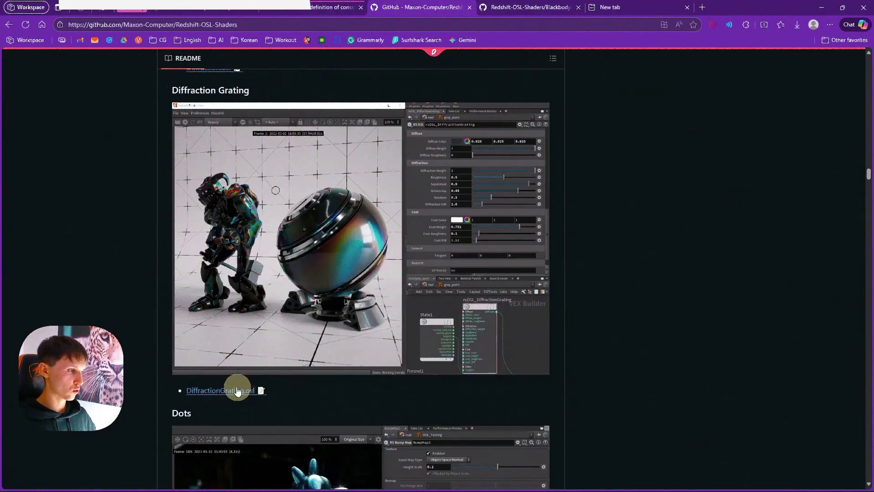
pyautogui.scroll(-6, 236, 391)
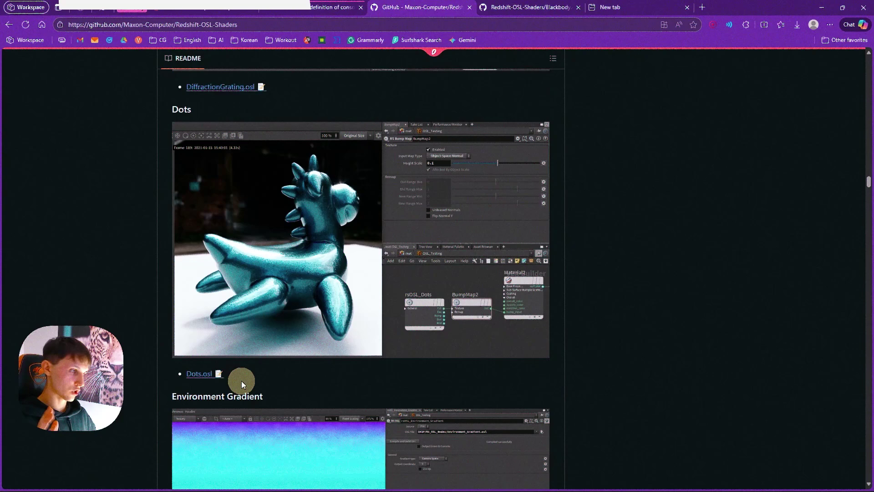
pyautogui.hotkey('ctrl', 'f')
pyautogui.write('HE')
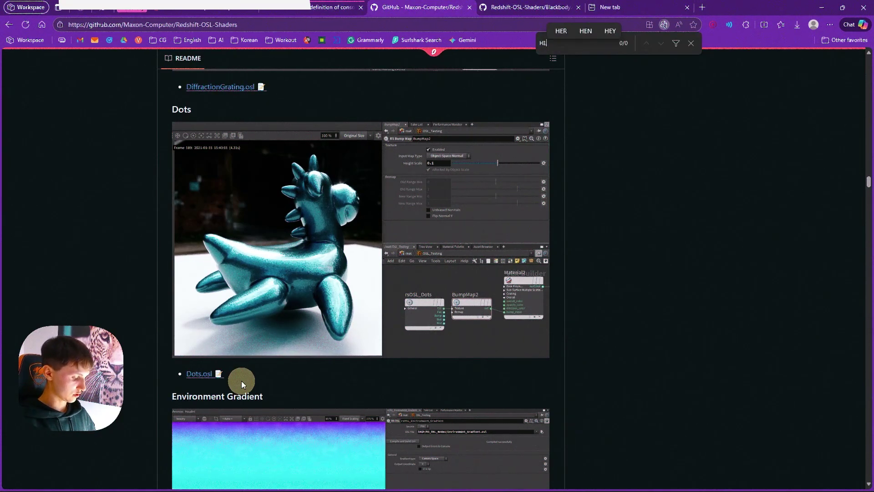
pyautogui.write('X')
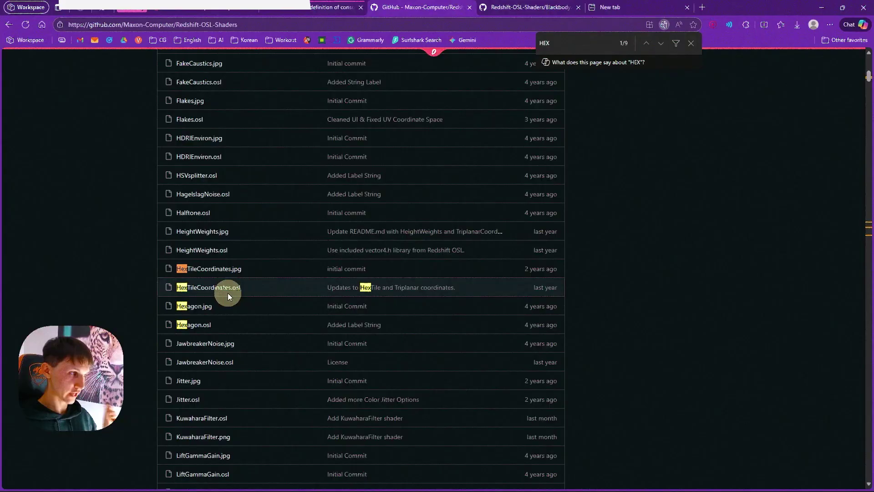
pyautogui.click(227, 293)
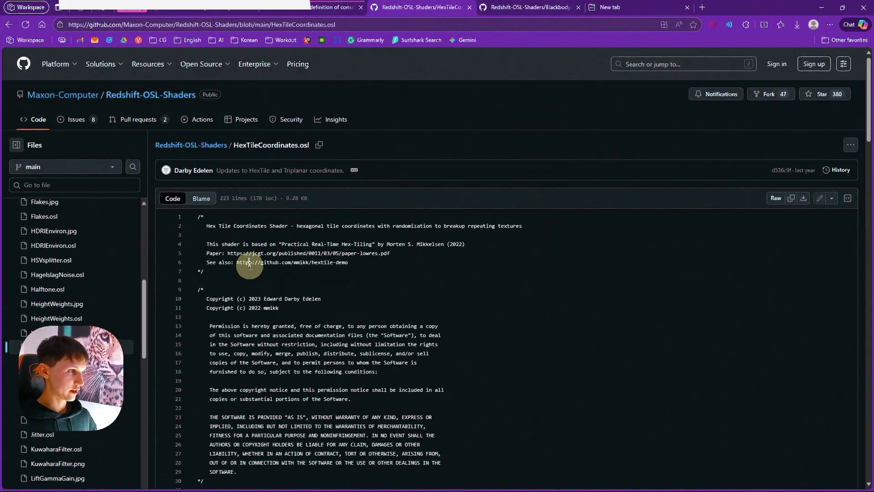
# Step: Select the entire HexTileCoordinates.osl source code and switch back to Cinema 4D
pyautogui.click(260, 263)
pyautogui.hotkey('ctrl', 'a')
pyautogui.hotkey('alt', 'Tab')
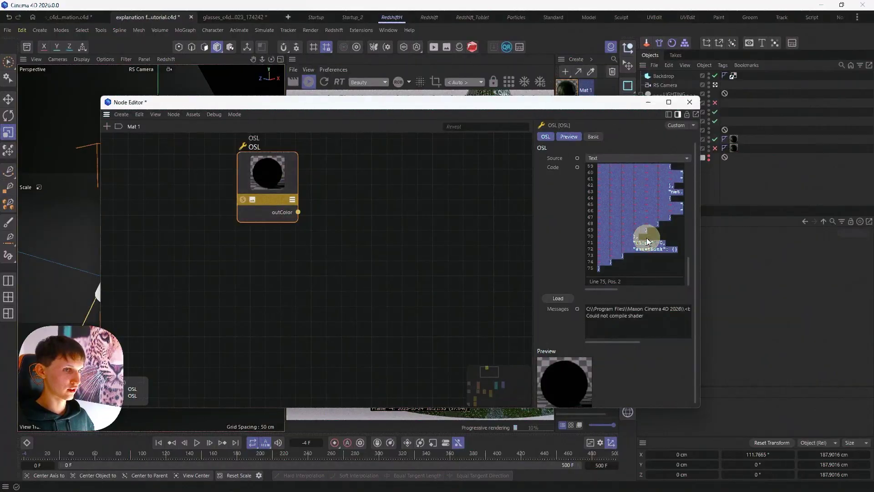
# Step: Paste the copied hex-tile code into an OSL node in Mat 1, compile it and select the node to show its parameters
pyautogui.hotkey('ctrl', 'v')
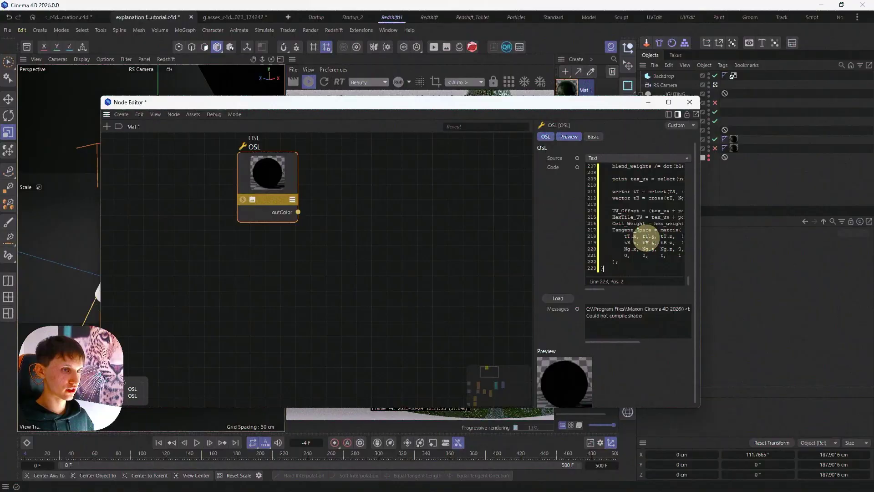
pyautogui.click(447, 219)
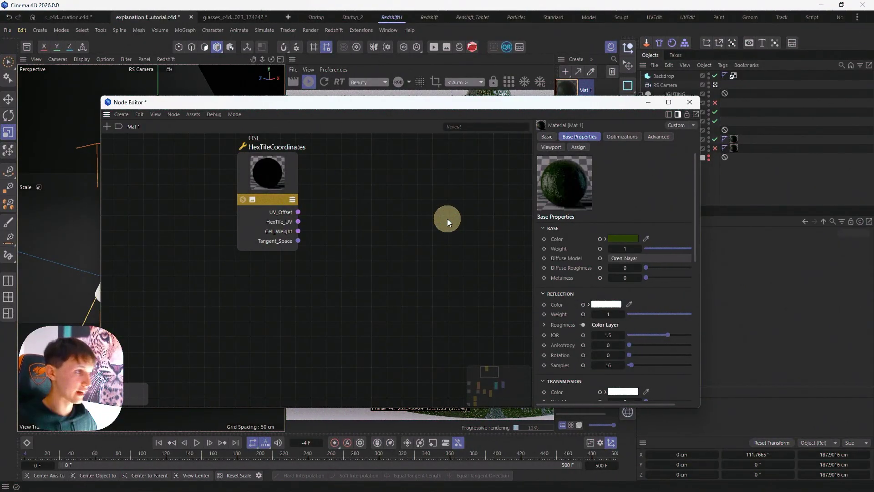
pyautogui.scroll(3, 259, 166)
pyautogui.moveTo(263, 175); pyautogui.dragTo(271, 252, button='middle')
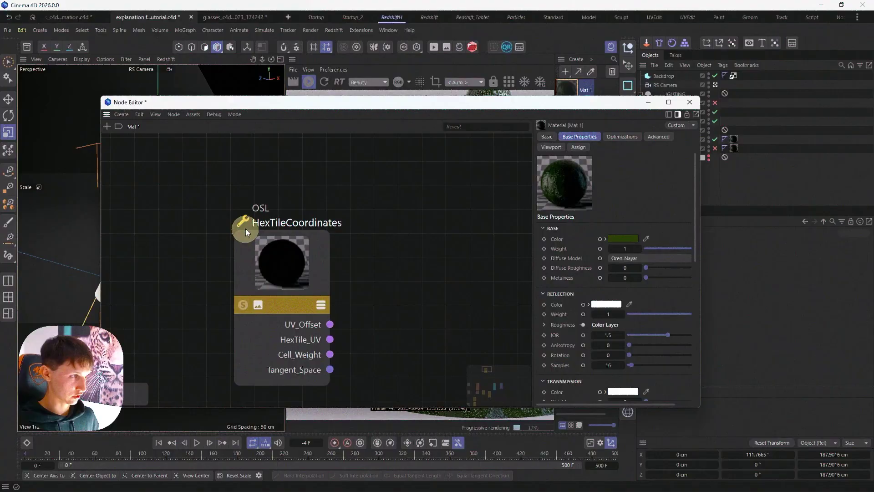
pyautogui.click(321, 278)
pyautogui.scroll(-2, 335, 286)
pyautogui.moveTo(335, 286); pyautogui.dragTo(332, 209, button='middle')
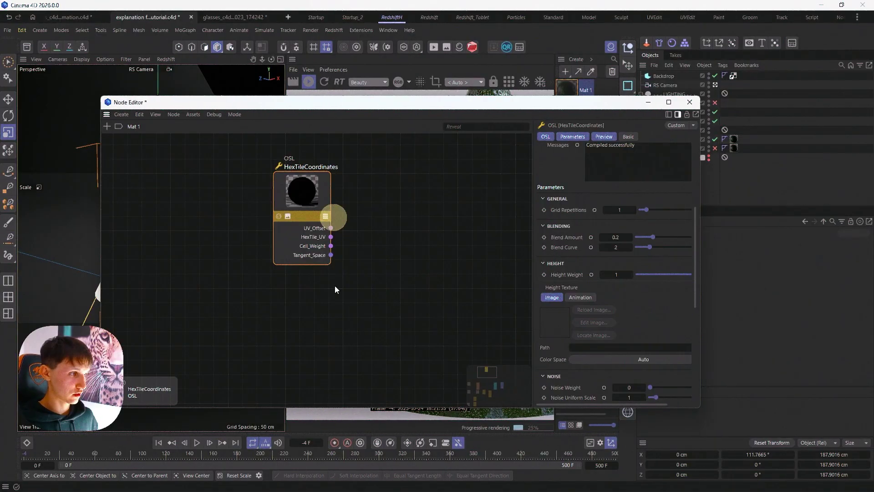
# Step: Move the HexTileCoordinates node beside the Stencil_Scratches_04.png texture and connect its UV_Offset output to the texture's Remap Offset
pyautogui.scroll(-4, 335, 285)
pyautogui.moveTo(327, 246); pyautogui.dragTo(168, 296)
pyautogui.scroll(5, 219, 297)
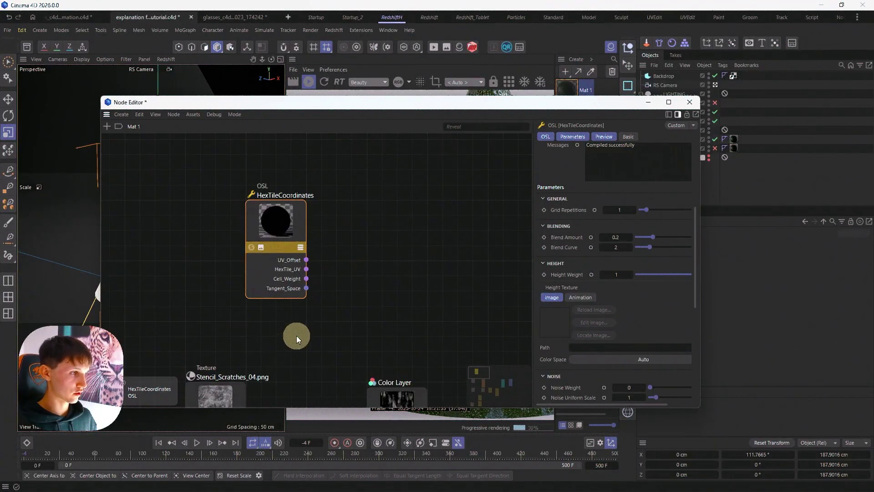
pyautogui.scroll(3, 146, 260)
pyautogui.moveTo(147, 261); pyautogui.dragTo(279, 243, button='middle')
pyautogui.scroll(-3, 153, 260)
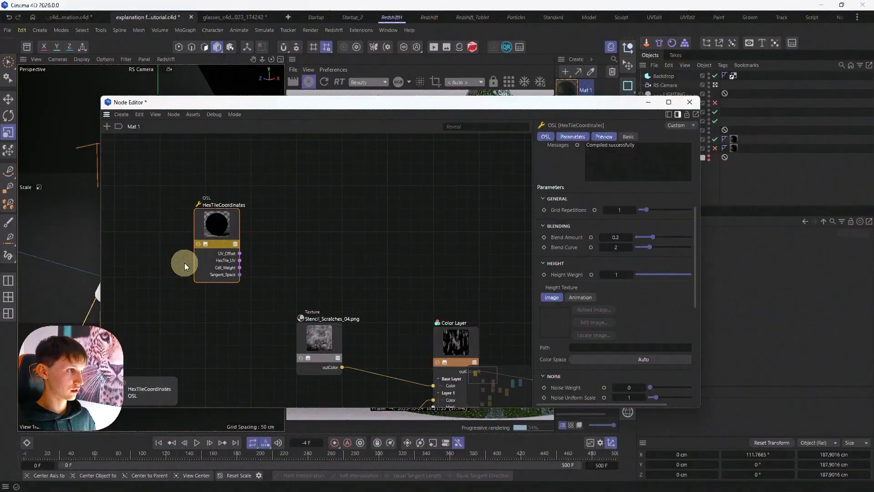
pyautogui.moveTo(219, 228); pyautogui.dragTo(286, 267)
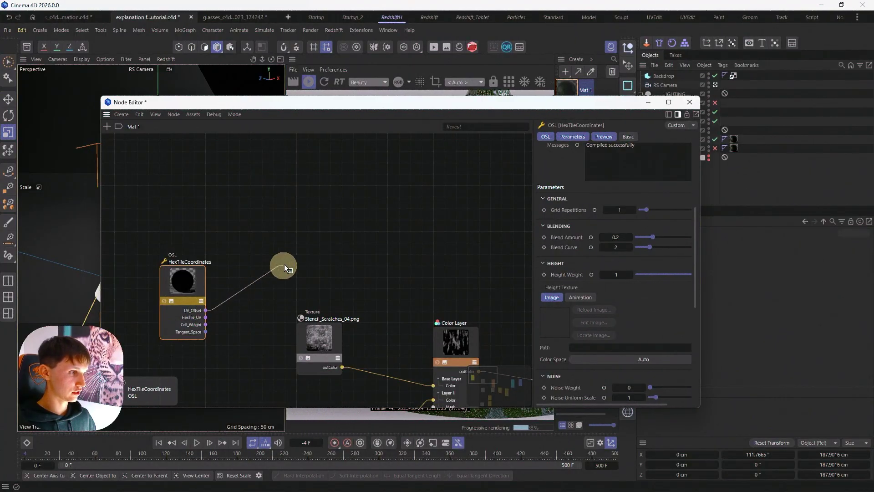
pyautogui.moveTo(298, 321); pyautogui.dragTo(302, 341)
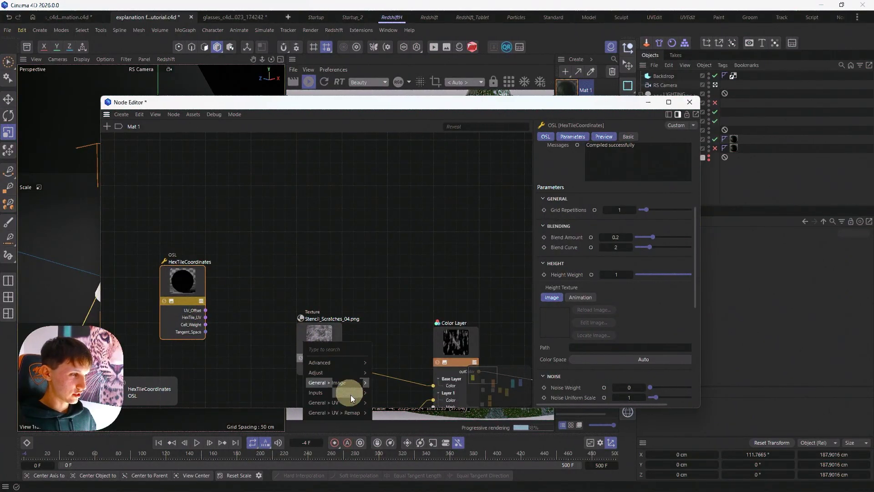
pyautogui.moveTo(356, 406)
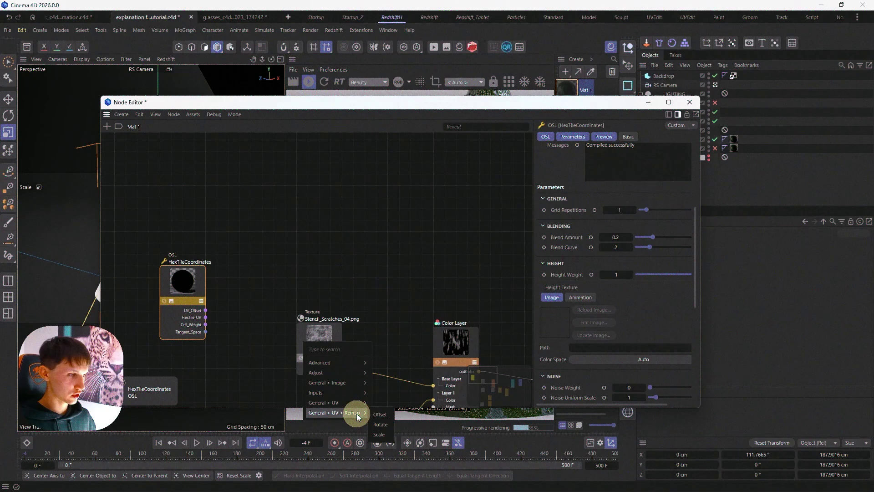
pyautogui.click(381, 414)
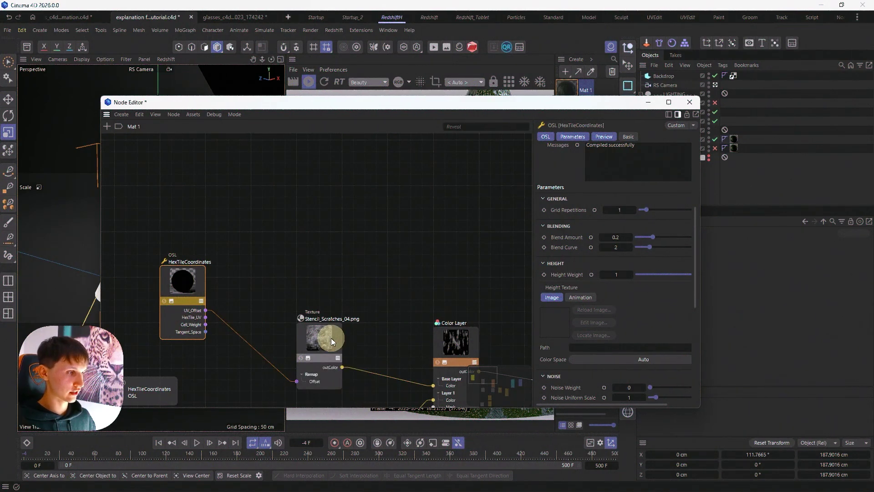
# Step: Solo the Stencil_Scratches_04.png texture node so the render shows only that texture on the cone
pyautogui.moveTo(331, 109); pyautogui.dragTo(775, 108)
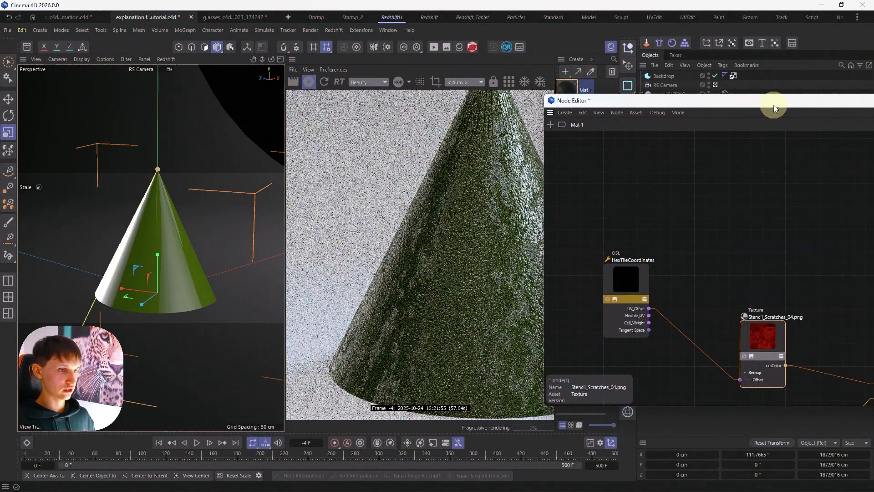
pyautogui.click(745, 356)
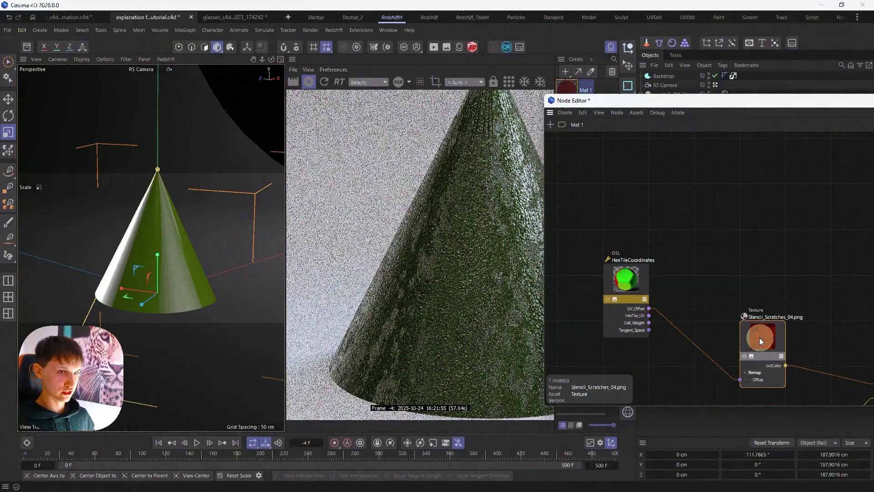
pyautogui.moveTo(756, 101); pyautogui.dragTo(57, 102)
# Step: Set the HexTileCoordinates node's Grid Repetitions to about 3.29 and its Blend Amount to about 0.457
pyautogui.scroll(-2, 217, 283)
pyautogui.moveTo(211, 278); pyautogui.dragTo(257, 267)
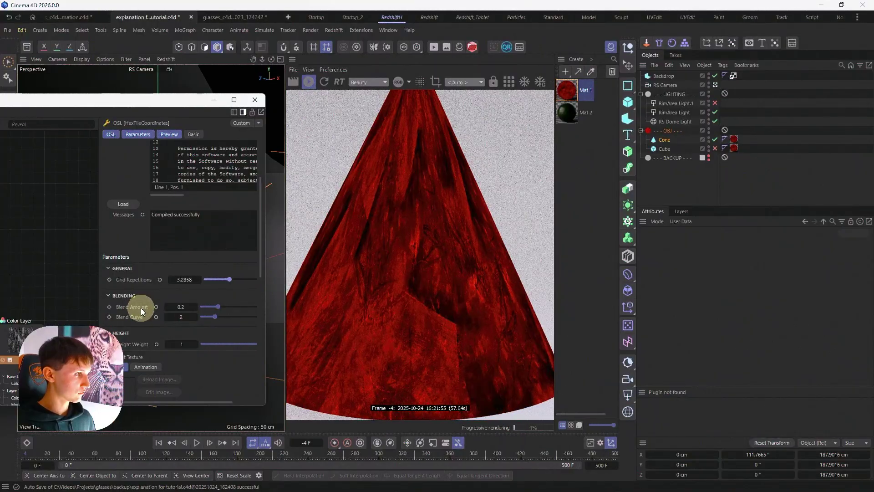
pyautogui.scroll(-2, 209, 273)
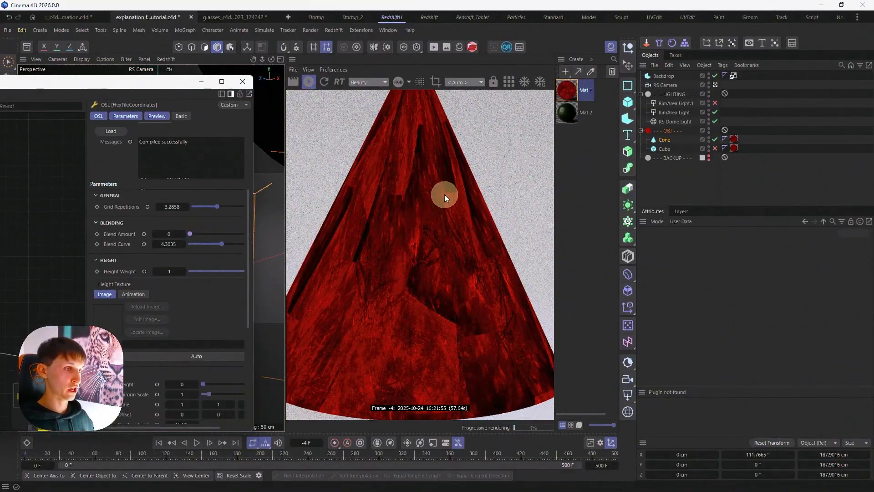
pyautogui.moveTo(206, 234); pyautogui.dragTo(226, 231)
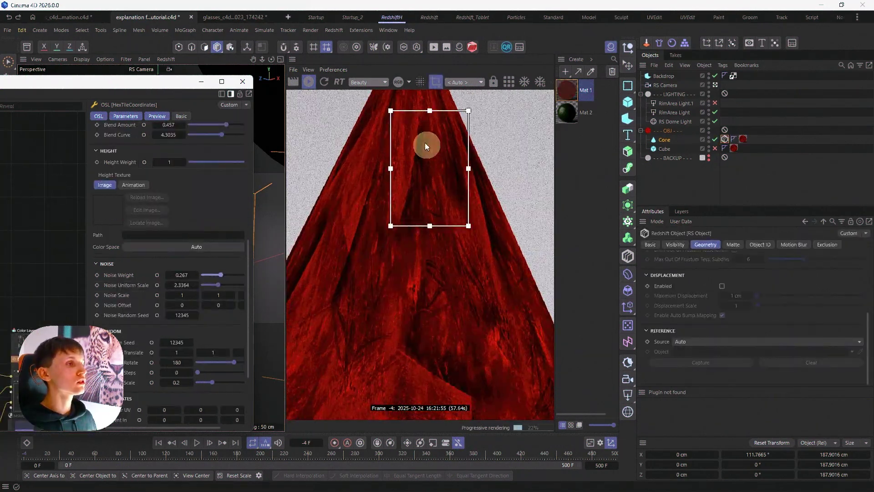
# Step: Set the HexTileCoordinates node's Noise Weight to about 0.26 and its Random Rotate to about 68
pyautogui.moveTo(210, 275)
pyautogui.mouseDown()
pyautogui.moveTo(277, 274)
pyautogui.moveTo(221, 275)
pyautogui.mouseUp()
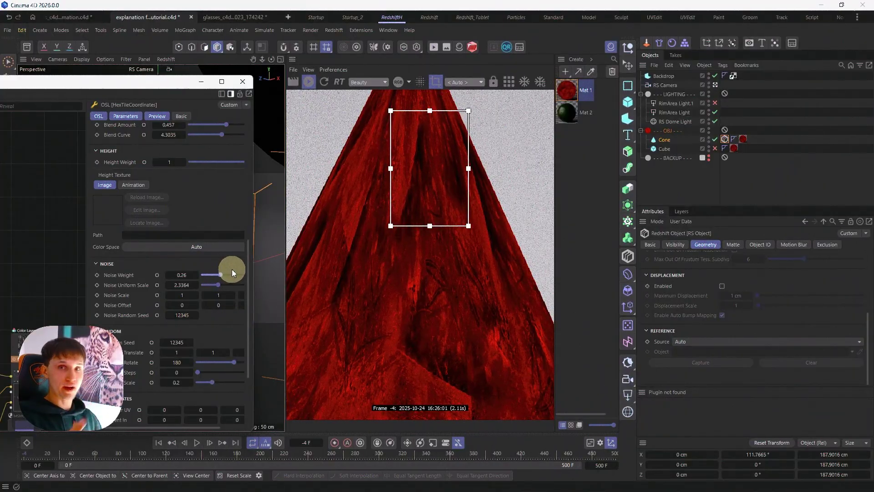
pyautogui.scroll(-3, 217, 256)
pyautogui.moveTo(234, 308); pyautogui.dragTo(212, 308)
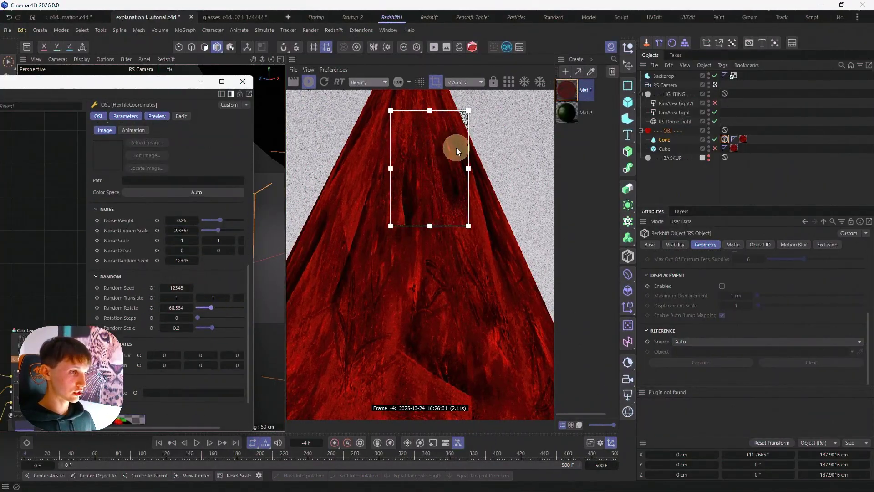
# Step: Turn off the render region and fine-tune the HexTileCoordinates node's Random Rotate
pyautogui.click(434, 82)
pyautogui.scroll(-2, 387, 281)
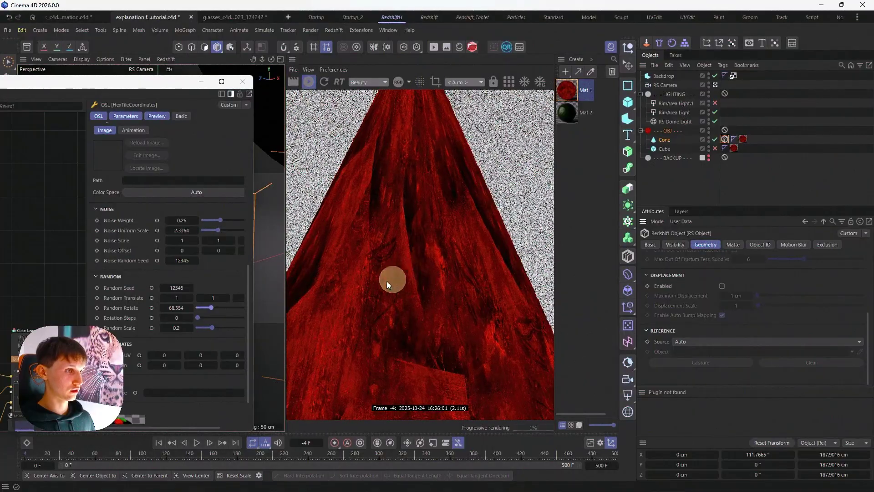
pyautogui.moveTo(387, 280); pyautogui.dragTo(455, 248, button='middle')
pyautogui.scroll(-2, 375, 301)
pyautogui.moveTo(374, 299); pyautogui.dragTo(361, 305)
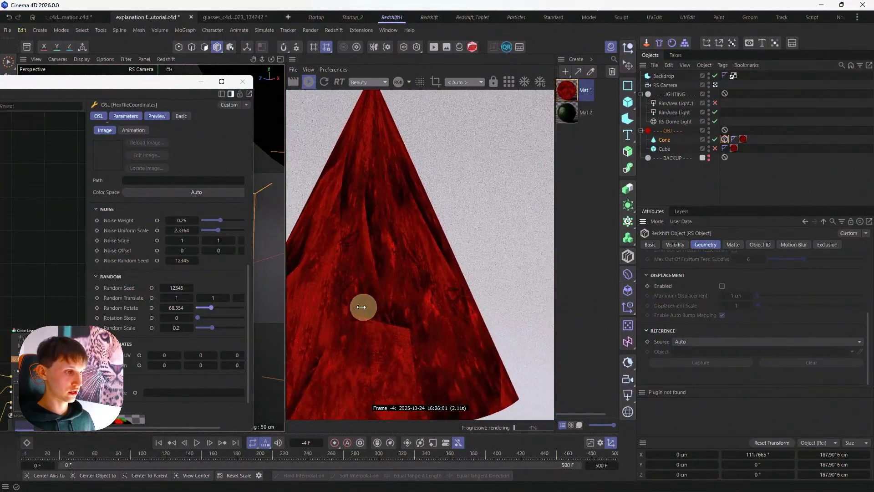
pyautogui.click(218, 307)
pyautogui.moveTo(219, 308); pyautogui.dragTo(221, 308)
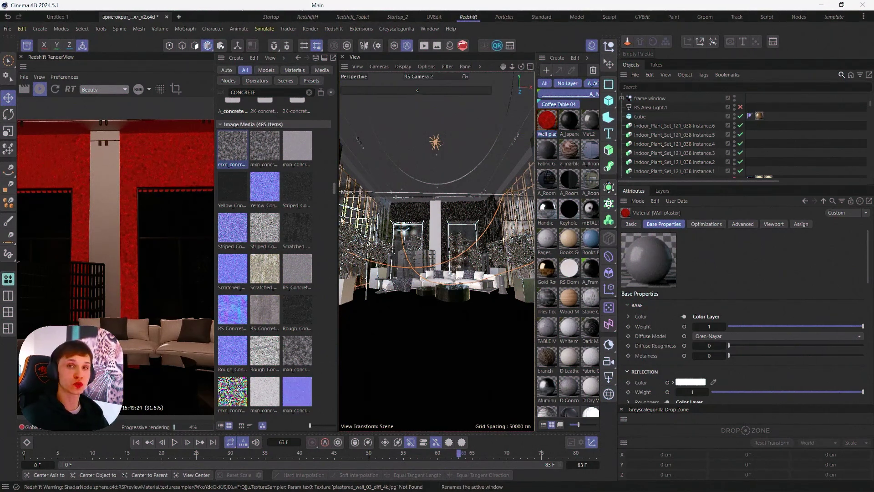
# Step: In the interior scene, inspect how the Wall plaster textures connect to HexTileCoordinates and examine that node's settings and the render
pyautogui.moveTo(401, 55); pyautogui.dragTo(388, 56)
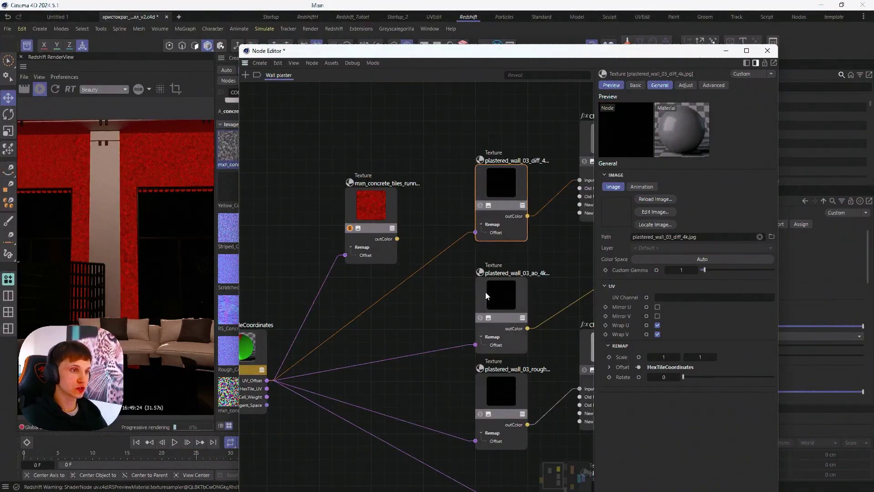
pyautogui.click(485, 293)
pyautogui.moveTo(413, 309); pyautogui.dragTo(512, 275, button='middle')
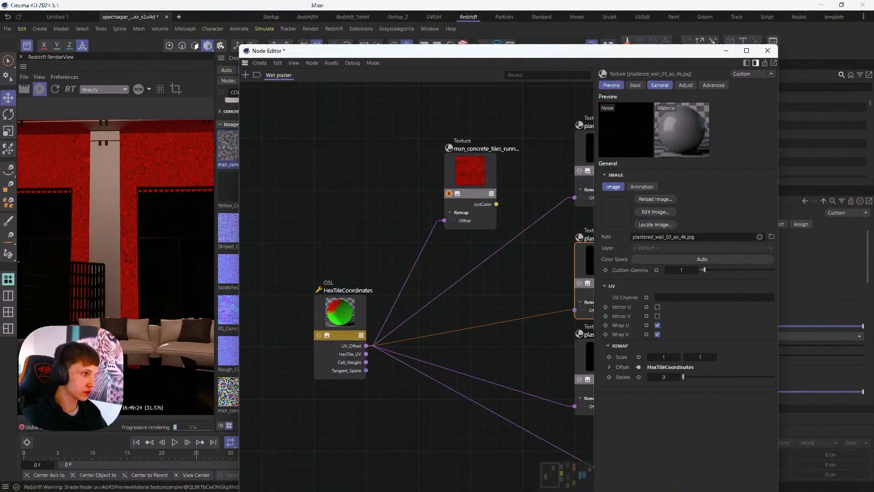
pyautogui.click(339, 312)
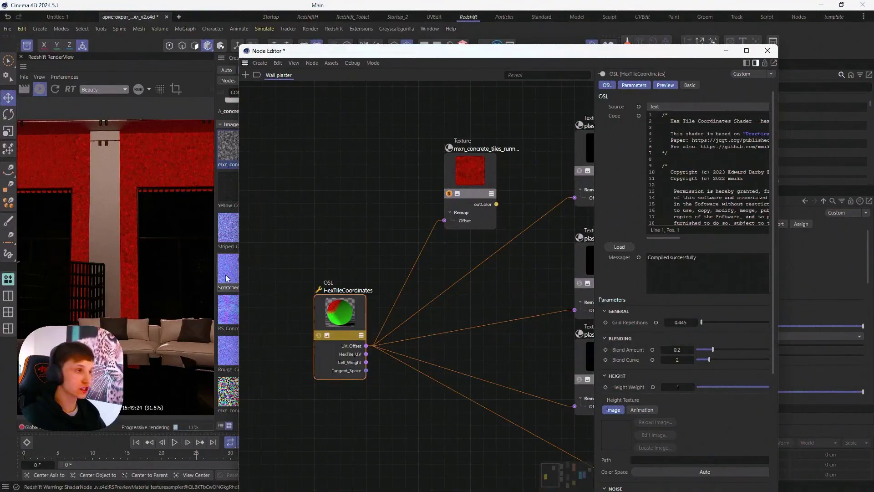
pyautogui.click(129, 277)
pyautogui.scroll(-1, 129, 277)
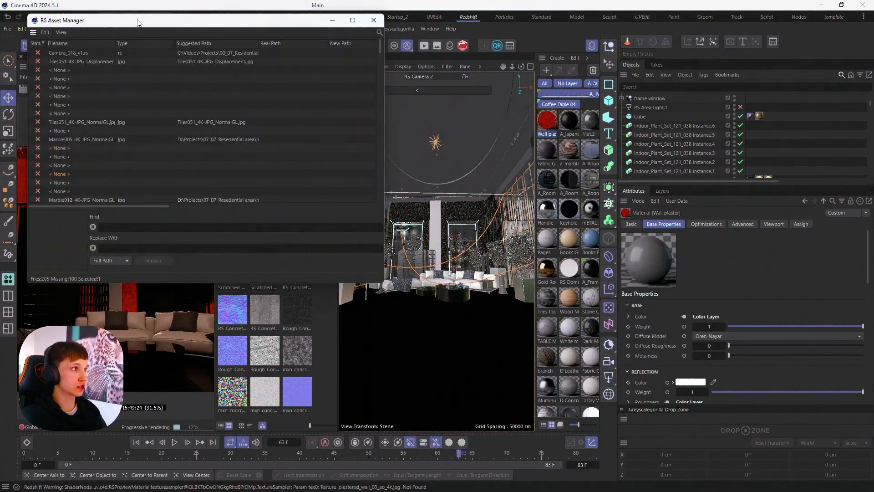
# Step: Sort the RS Asset Manager list by status and review the scene's missing texture files
pyautogui.moveTo(138, 23); pyautogui.dragTo(507, 89)
pyautogui.click(404, 111)
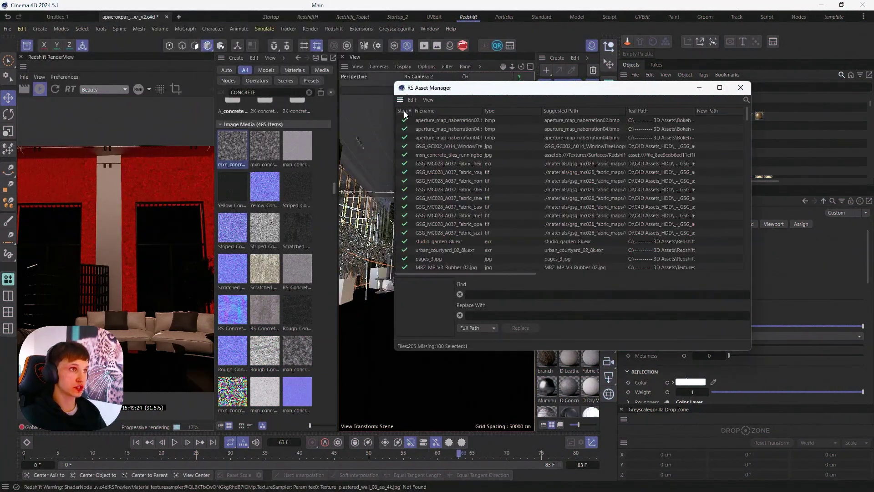
pyautogui.click(404, 111)
pyautogui.scroll(-5, 444, 178)
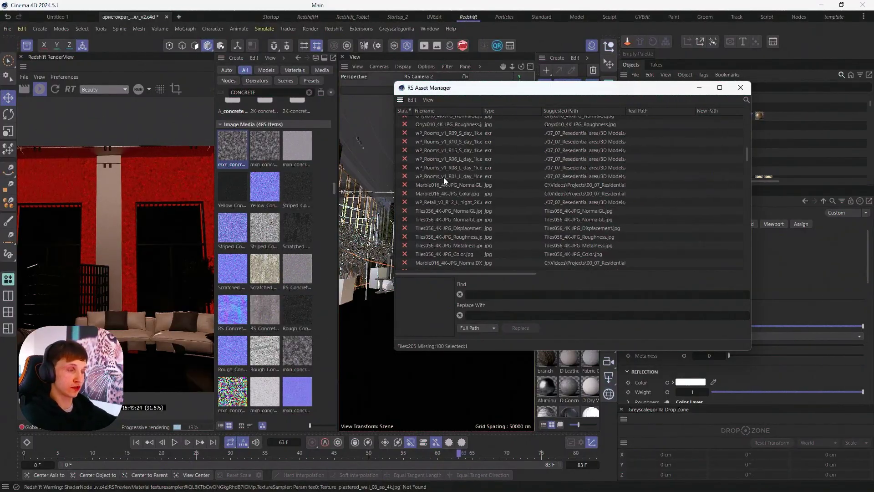
pyautogui.click(729, 87)
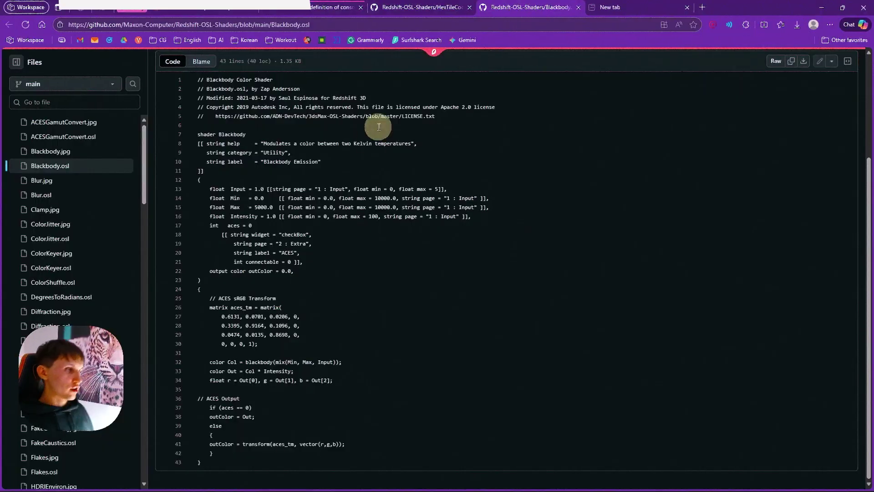
# Step: In the browser, return to the Redshift-OSL-Shaders repository, view the Blackbody example image and go back to the repository page
pyautogui.click(426, 10)
pyautogui.click(9, 25)
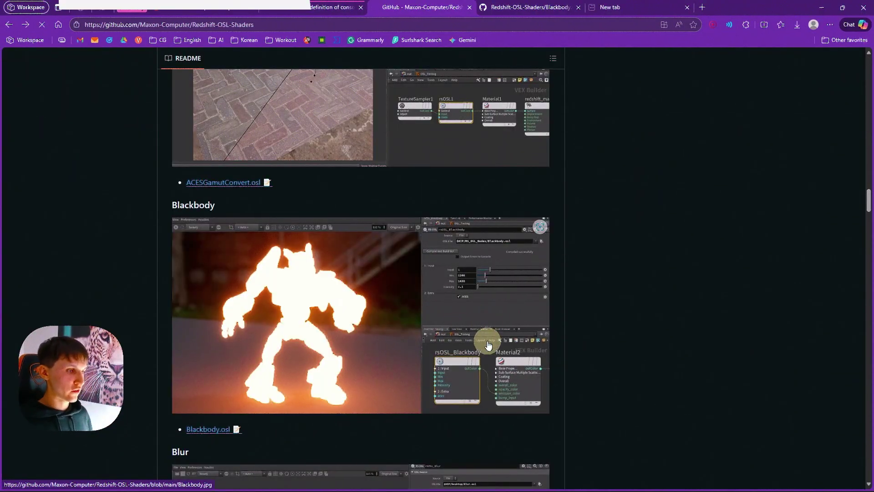
pyautogui.click(449, 357)
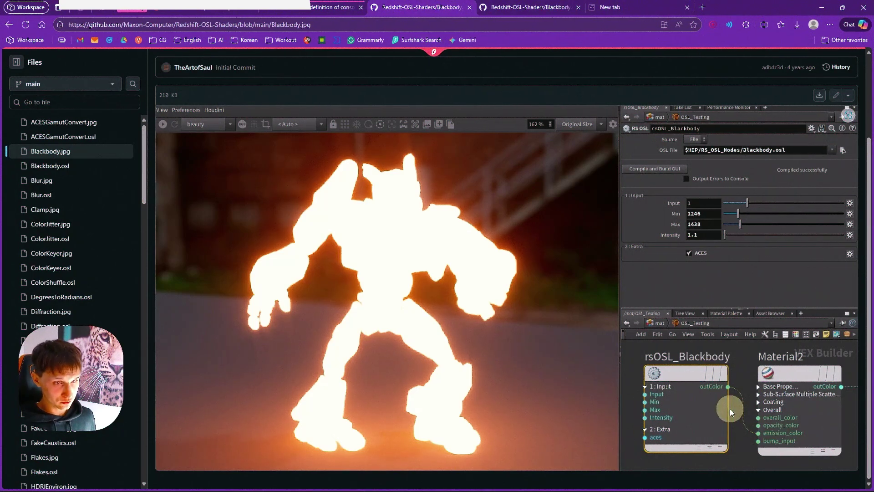
pyautogui.hotkey('alt', 'Left')
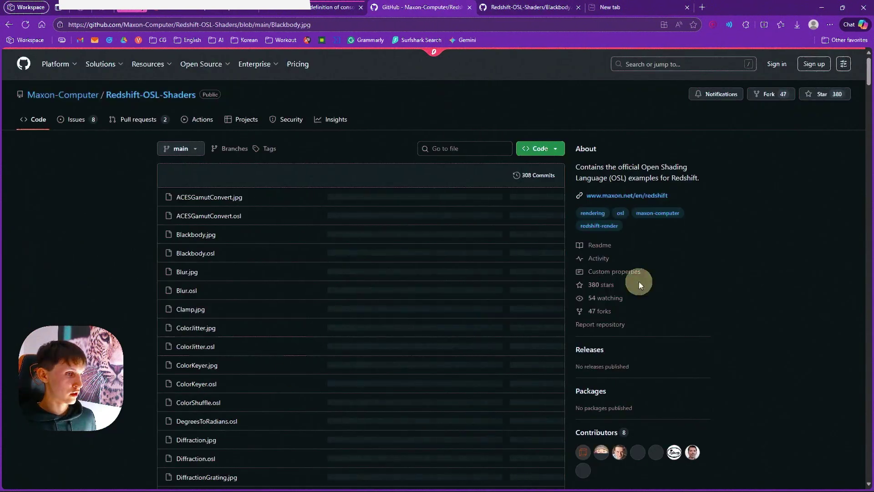
# Step: Browse the README's shader examples, from Blur, Clamp and Color Jitter through Diffraction to the marble and Matcap shaders
pyautogui.moveTo(868, 69); pyautogui.dragTo(867, 221)
pyautogui.scroll(-3, 265, 319)
pyautogui.scroll(5, 251, 296)
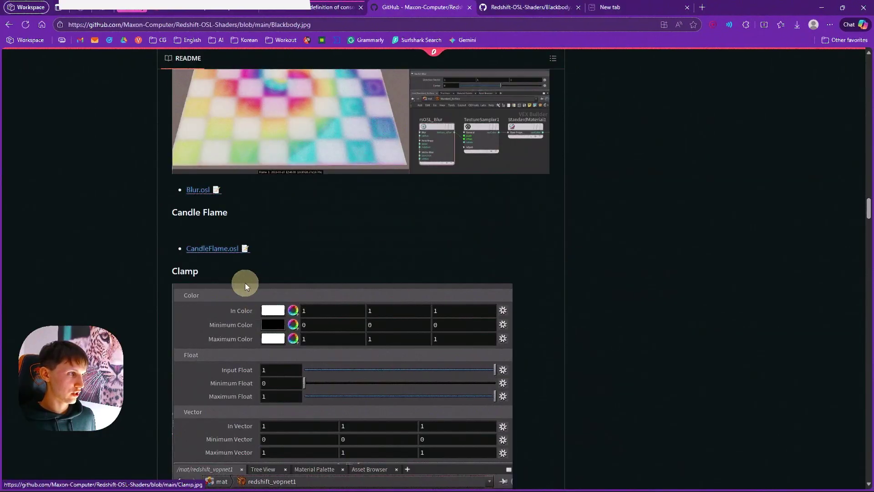
pyautogui.scroll(-5, 233, 287)
pyautogui.scroll(8, 256, 292)
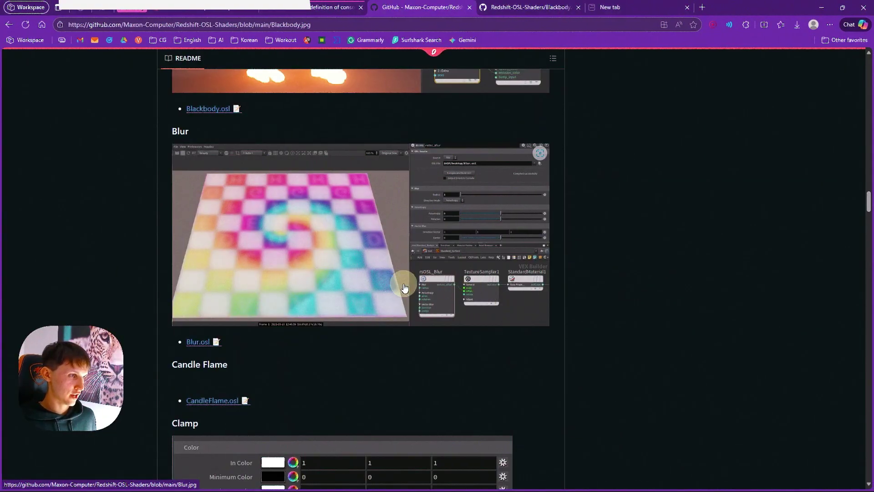
pyautogui.scroll(-10, 422, 293)
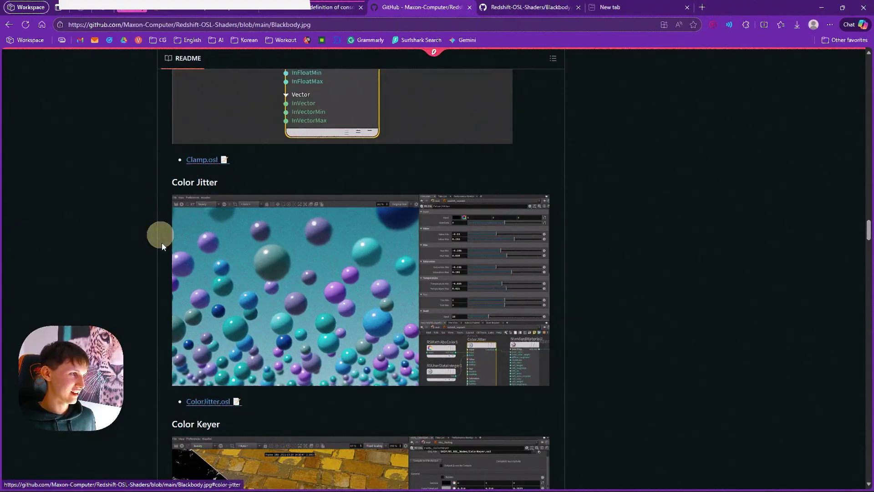
pyautogui.scroll(-20, 252, 380)
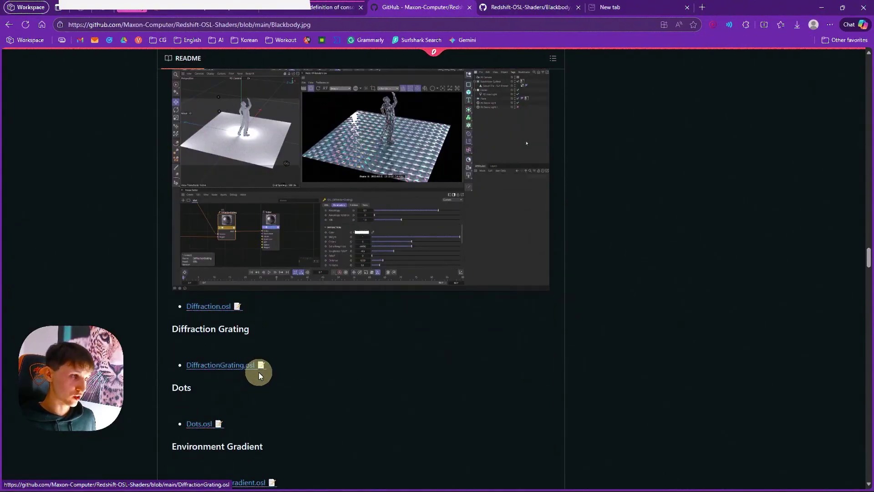
pyautogui.scroll(20, 251, 376)
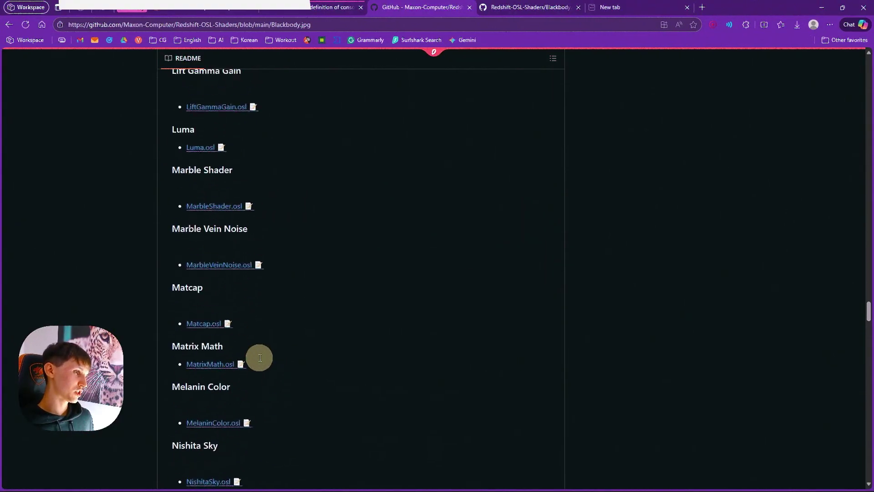
pyautogui.scroll(10, 276, 349)
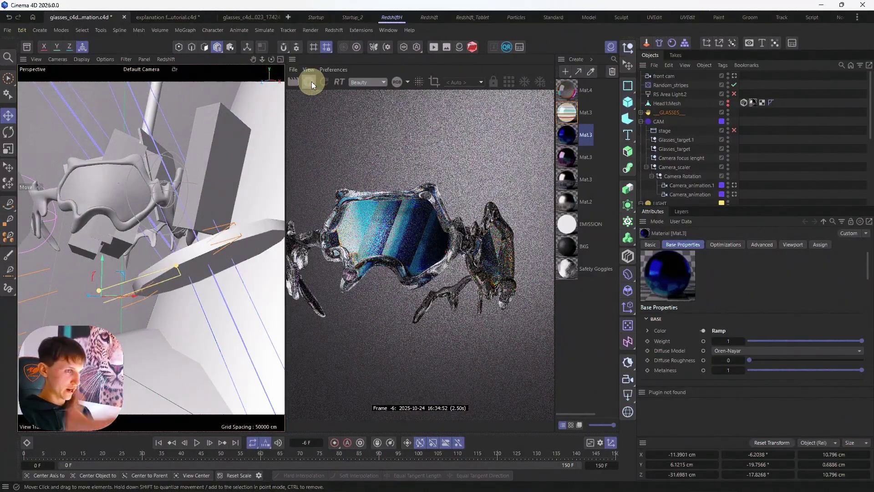
# Step: Switch to the glasses animation scene in Cinema 4D and view the whole camera rig through the default camera
pyautogui.click(138, 69)
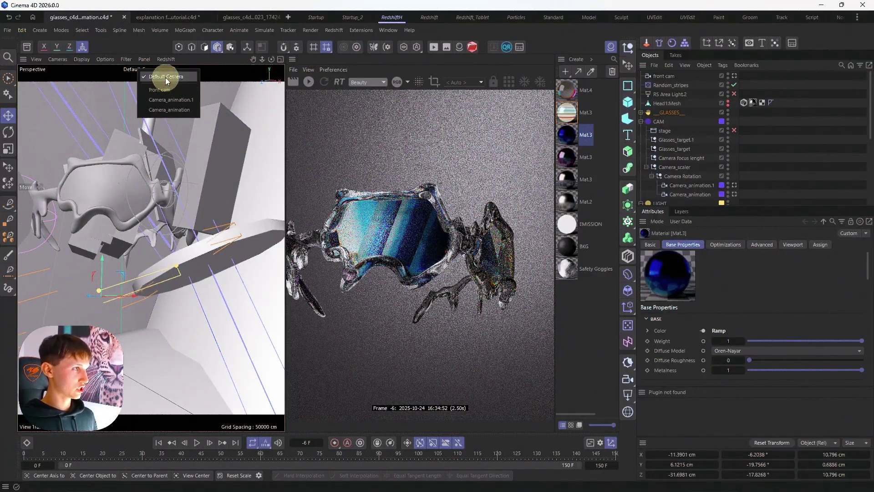
pyautogui.click(166, 77)
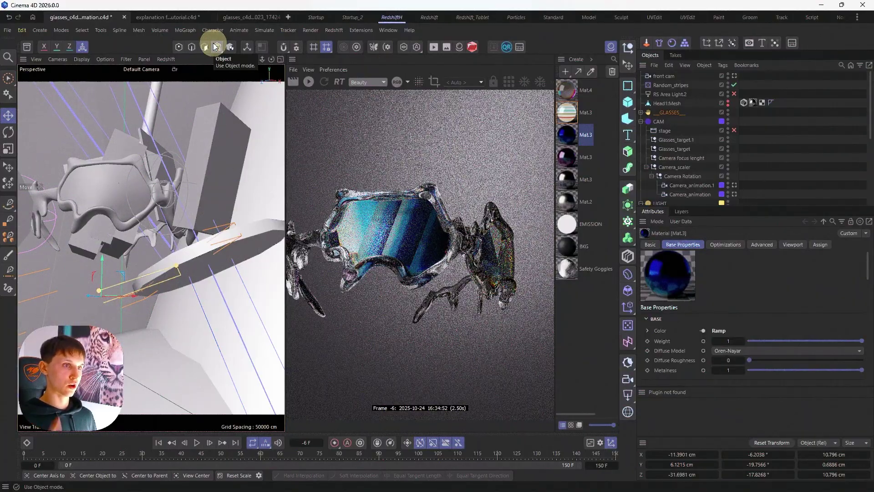
pyautogui.scroll(-5, 155, 166)
pyautogui.keyDown('alt'); pyautogui.moveTo(155, 165); pyautogui.dragTo(177, 205); pyautogui.keyUp('alt')
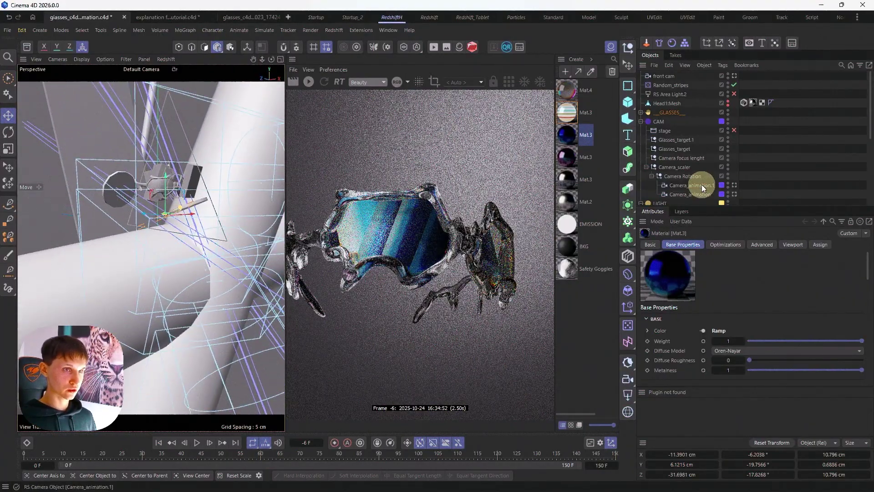
# Step: Inspect the Camera Rotation null's coordinates and add its parent Camera_scaler null to the selection with the Rotate tool active
pyautogui.click(690, 175)
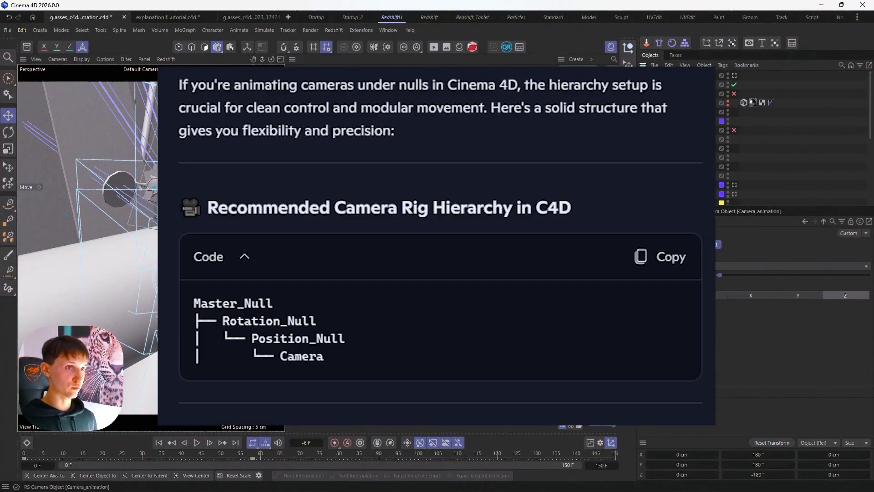
pyautogui.click(682, 244)
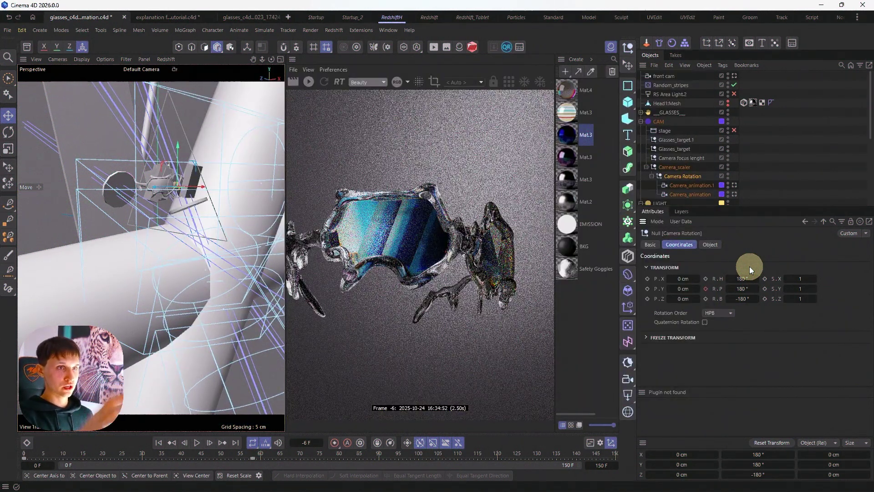
pyautogui.keyDown('ctrl'); pyautogui.click(690, 166); pyautogui.keyUp('ctrl')
pyautogui.press('r')
# Step: Enable the stage object in the CAM group, check its coordinates and clear the selection
pyautogui.click(734, 131)
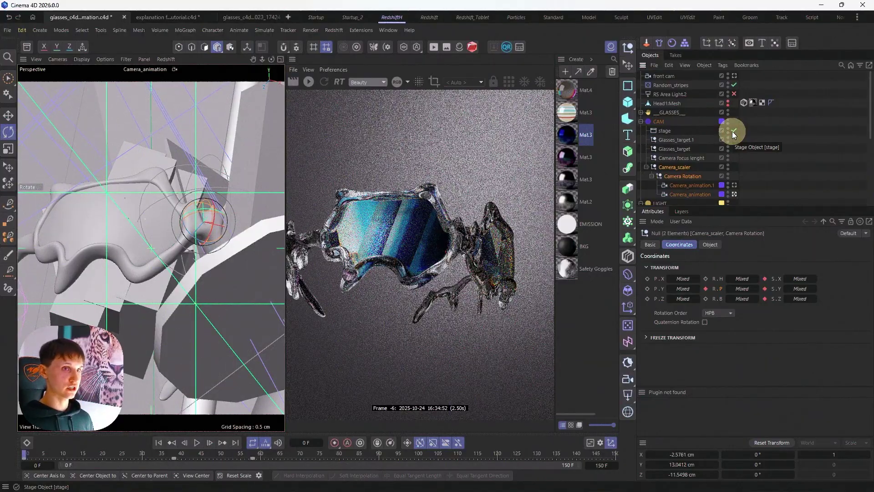
pyautogui.click(727, 131)
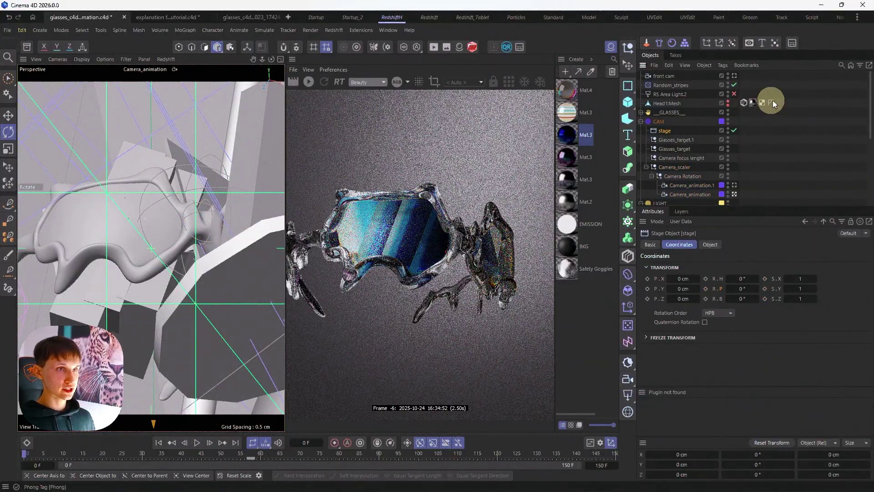
pyautogui.click(801, 82)
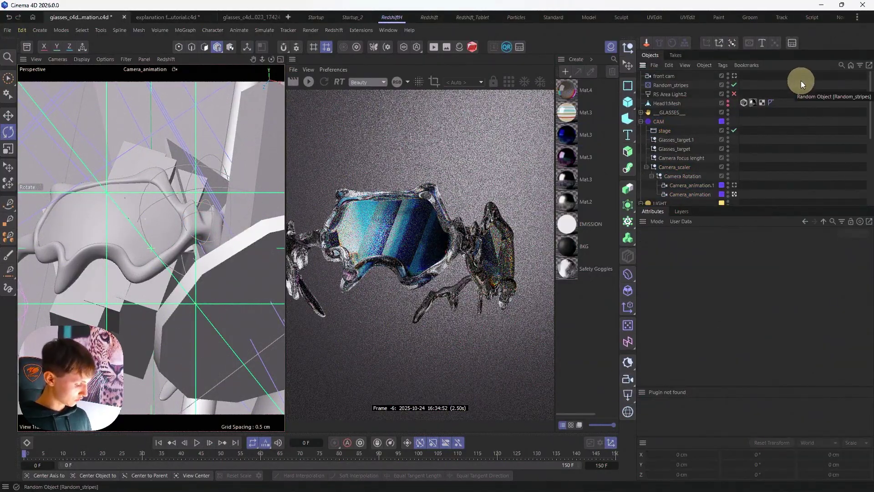
pyautogui.hotkey('ctrl', 'f')
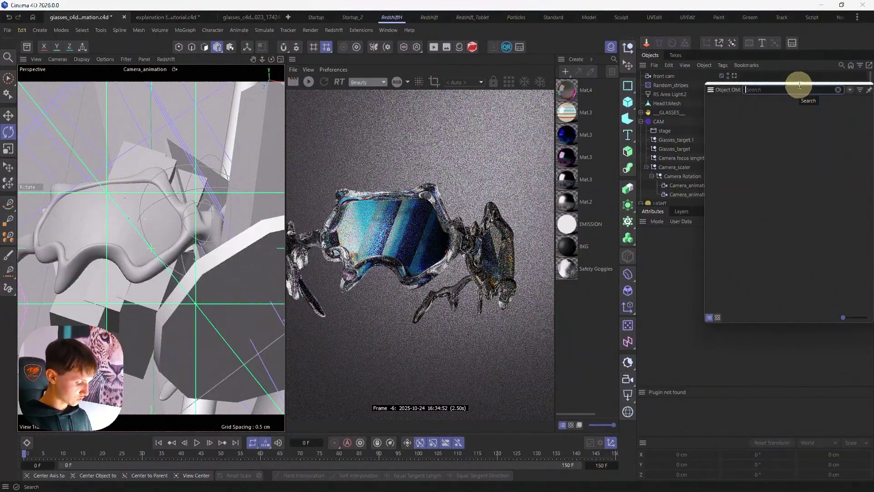
pyautogui.write('c')
pyautogui.press('Escape')
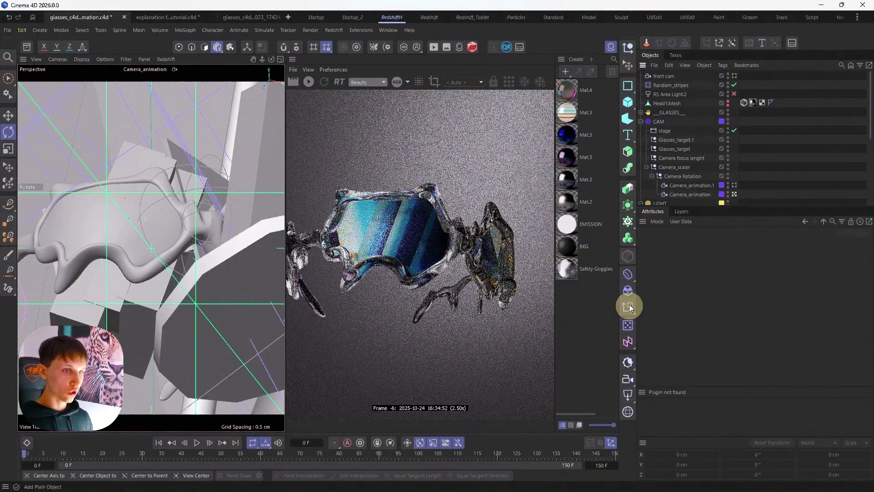
pyautogui.click(629, 380)
pyautogui.click(629, 396)
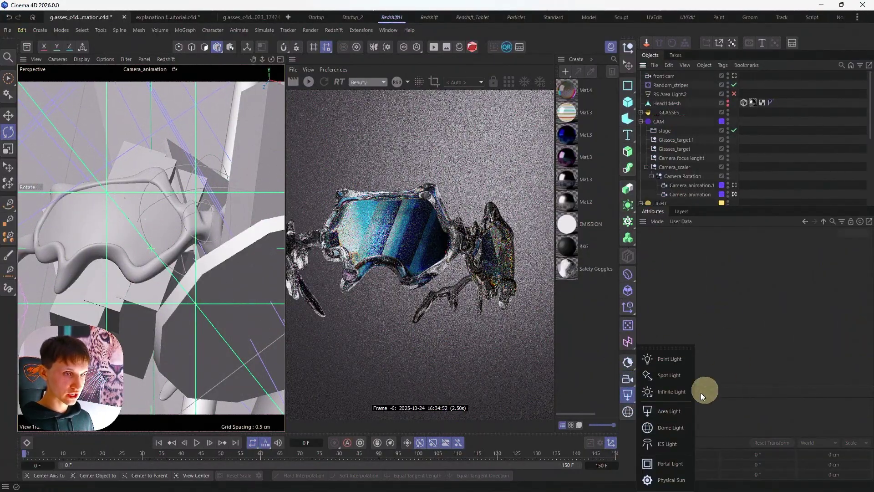
pyautogui.click(672, 428)
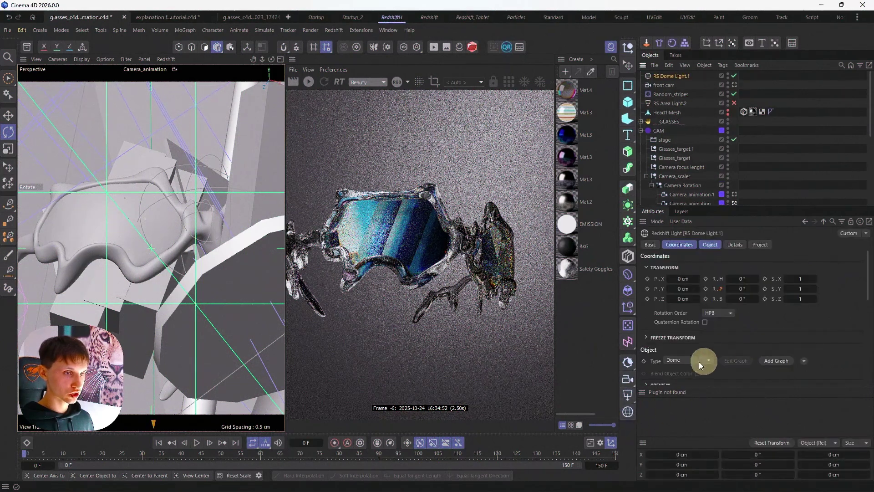
pyautogui.hotkey('ctrl', 'z')
# Step: Locate the Stage object among the environment creation options, and view the existing stage object's Object properties
pyautogui.click(628, 364)
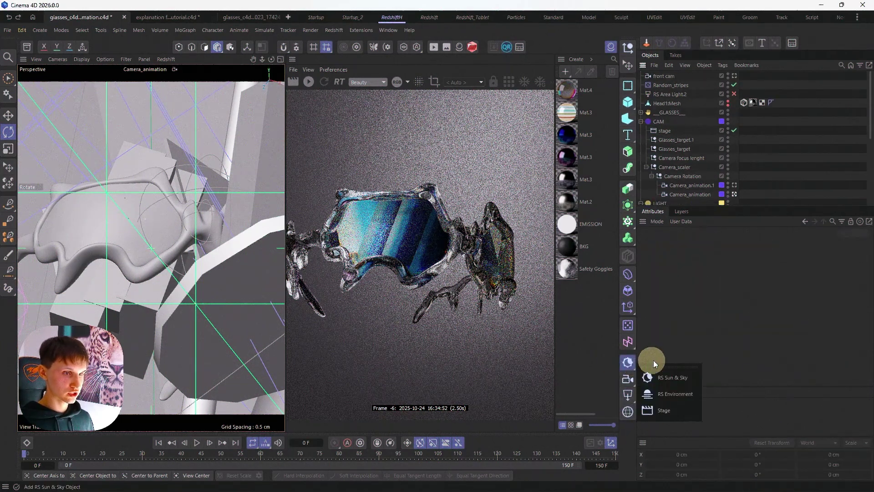
pyautogui.click(676, 323)
pyautogui.moveTo(632, 363); pyautogui.dragTo(664, 403)
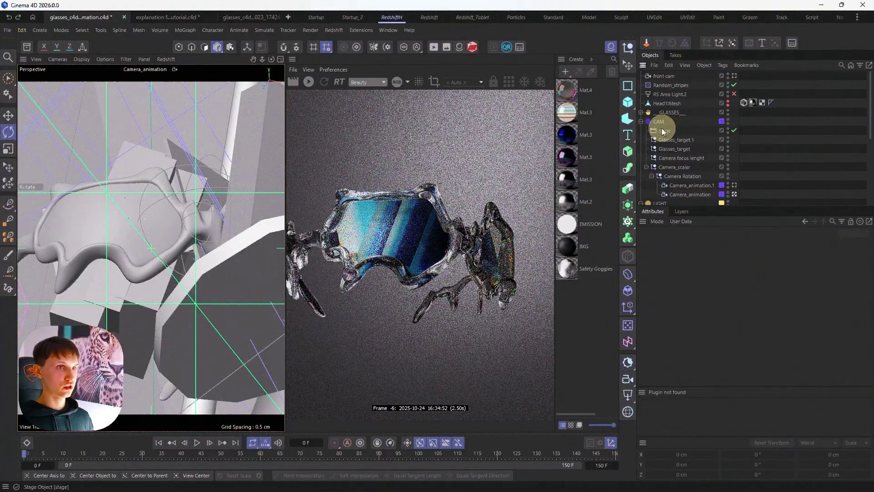
pyautogui.click(663, 131)
pyautogui.click(710, 245)
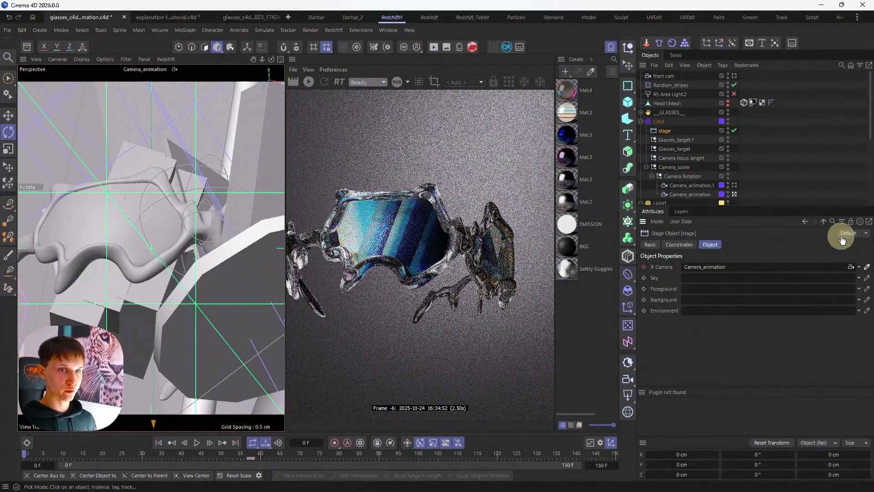
# Step: Examine the stage's Camera link picker at frames 0 and 57, and play back the camera animation
pyautogui.click(868, 271)
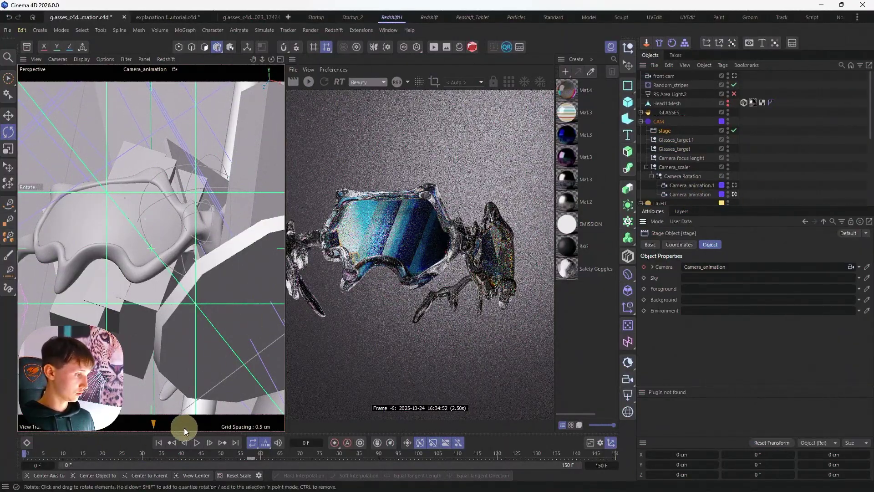
pyautogui.click(256, 462)
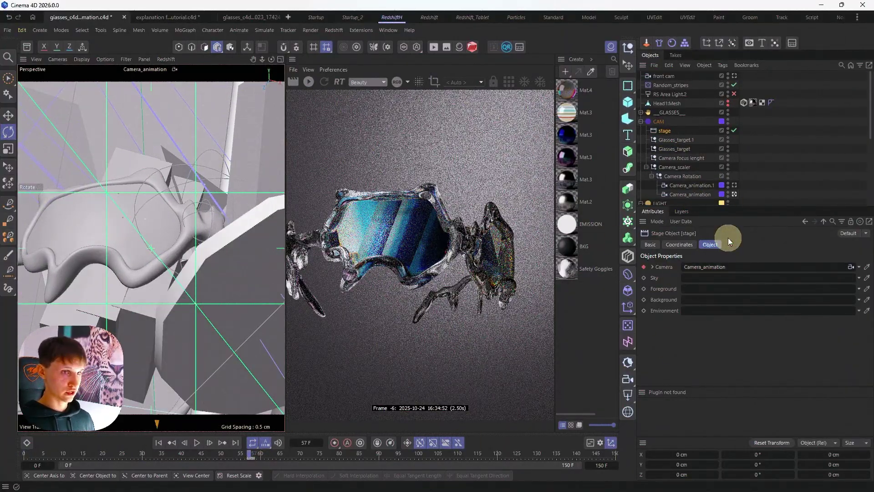
pyautogui.click(867, 267)
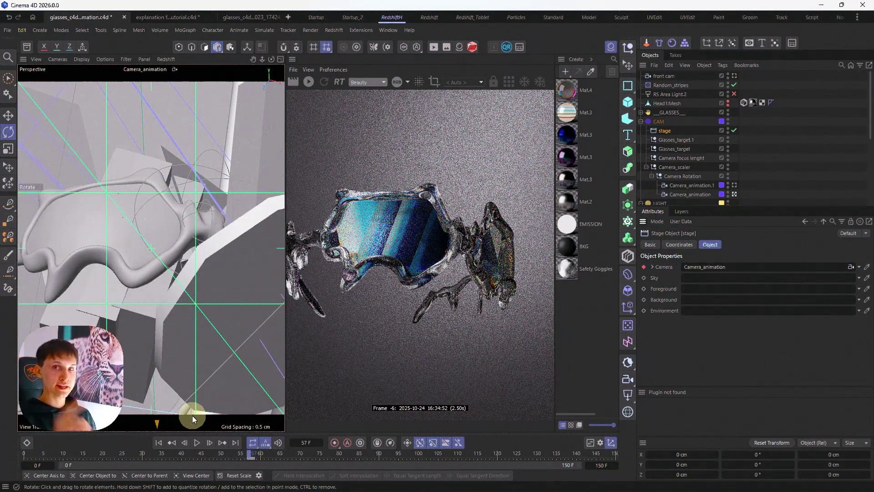
pyautogui.press('F8')
pyautogui.press('e')
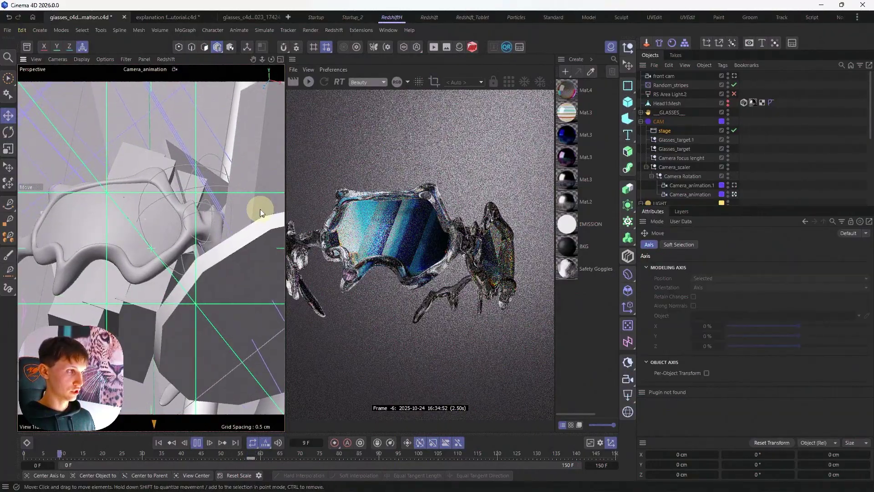